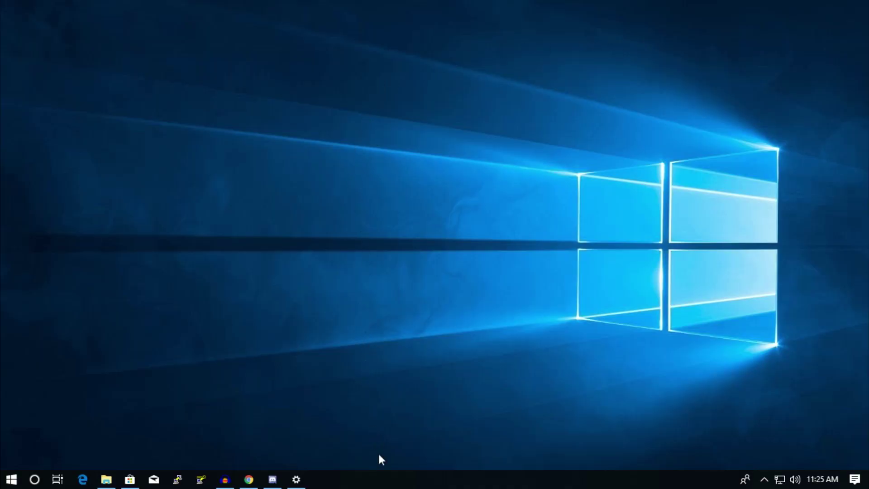
Step: Launch Task Manager from the taskbar menu and again via the taskmgr Run command
{"action": "right_click", "coordinate": [383, 483]}
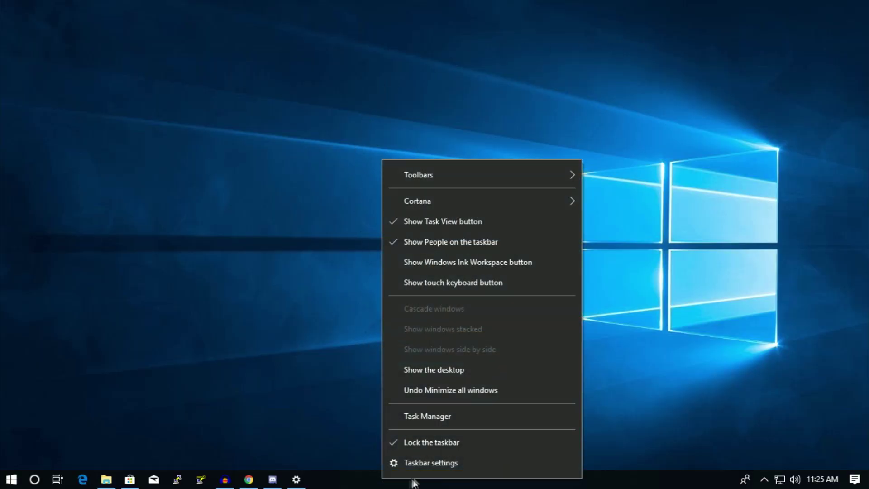
{"action": "left_click", "coordinate": [433, 416]}
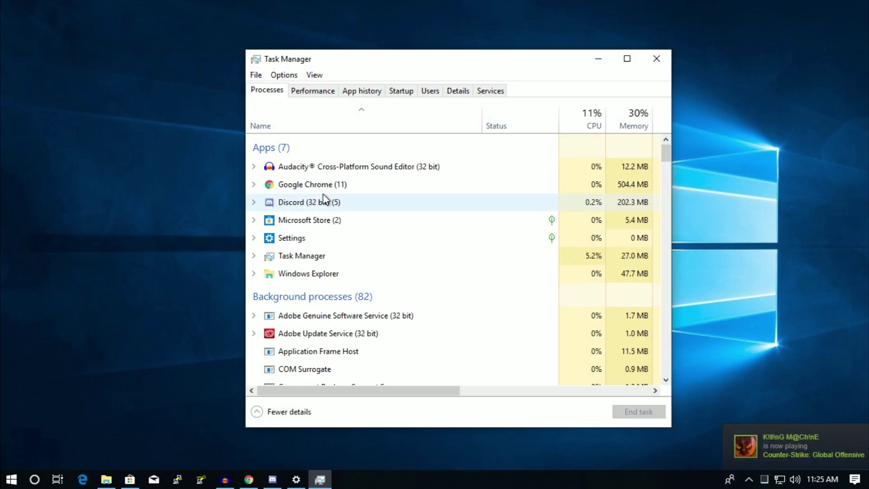
{"action": "key", "text": "super+r"}
{"action": "type", "text": "ta"}
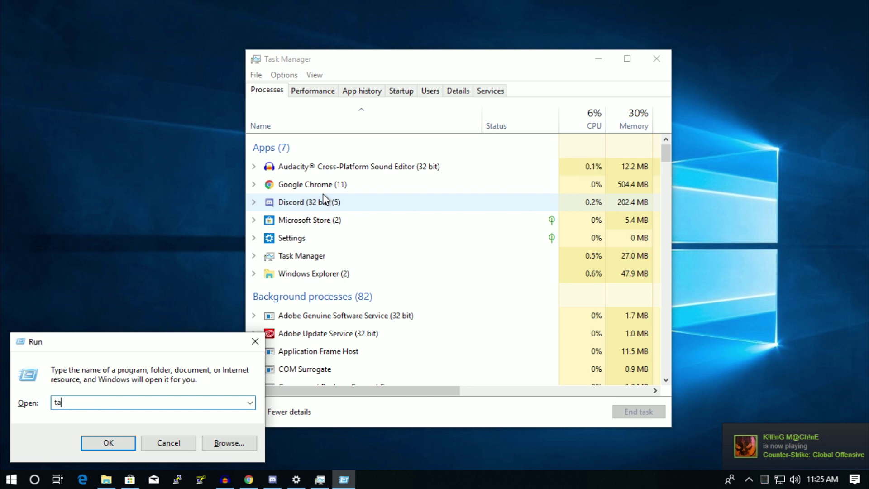
{"action": "type", "text": "skm"}
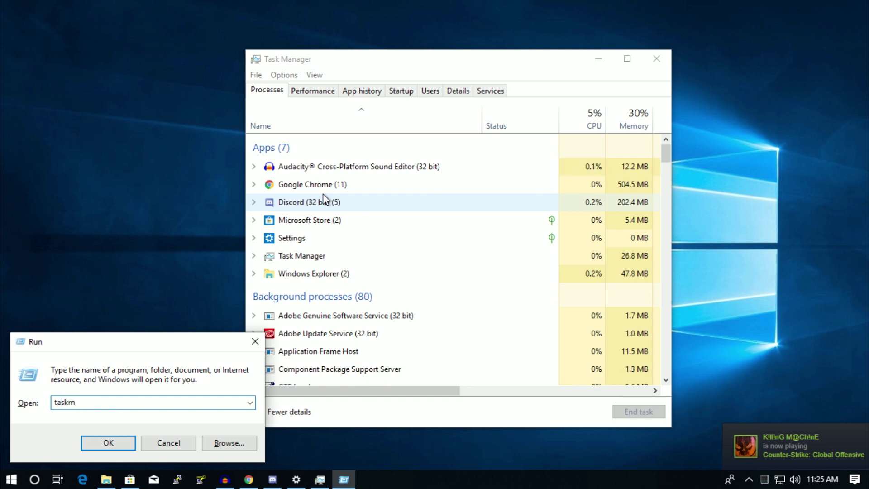
{"action": "type", "text": "gr"}
{"action": "key", "text": "Return"}
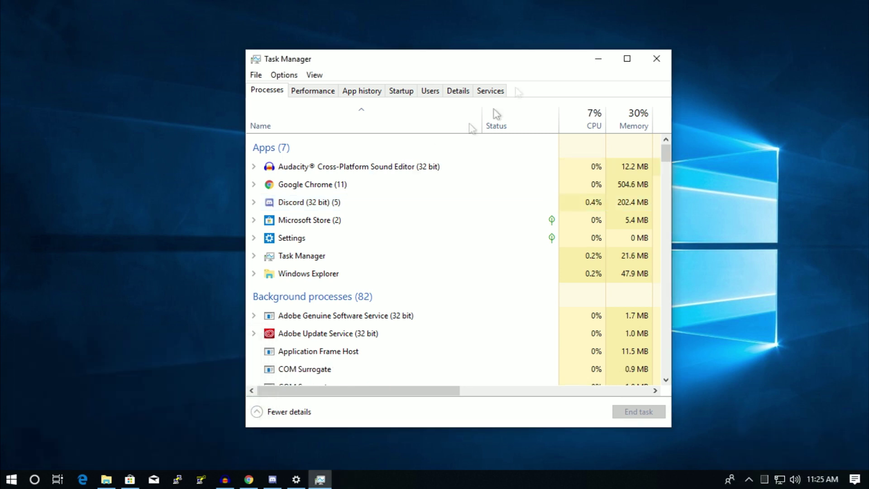
Step: On the Details tab, go to the services hosted by svchost.exe PID 2540
{"action": "left_click_drag", "start_coordinate": [450, 63], "coordinate": [399, 58]}
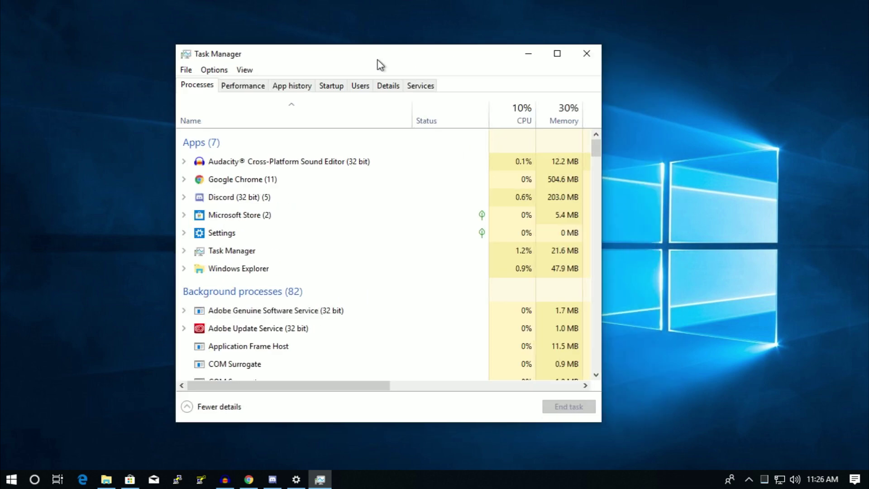
{"action": "left_click", "coordinate": [407, 86]}
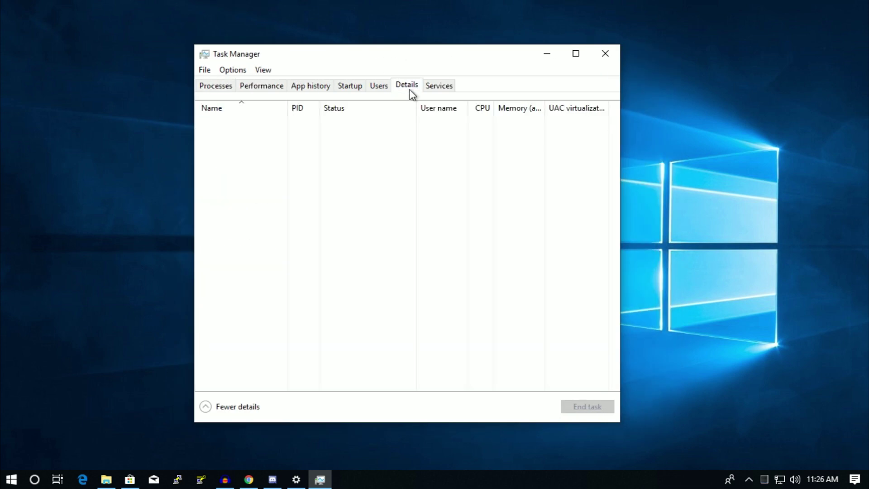
{"action": "scroll", "coordinate": [281, 222], "scroll_direction": "down", "scroll_amount": 10}
{"action": "scroll", "coordinate": [343, 379], "scroll_direction": "down", "scroll_amount": 5}
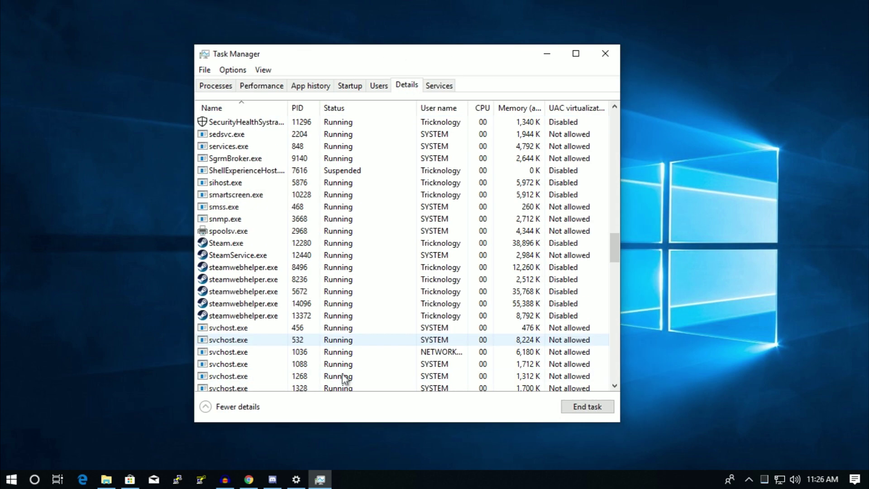
{"action": "scroll", "coordinate": [342, 378], "scroll_direction": "down", "scroll_amount": 5}
{"action": "left_click", "coordinate": [224, 182]}
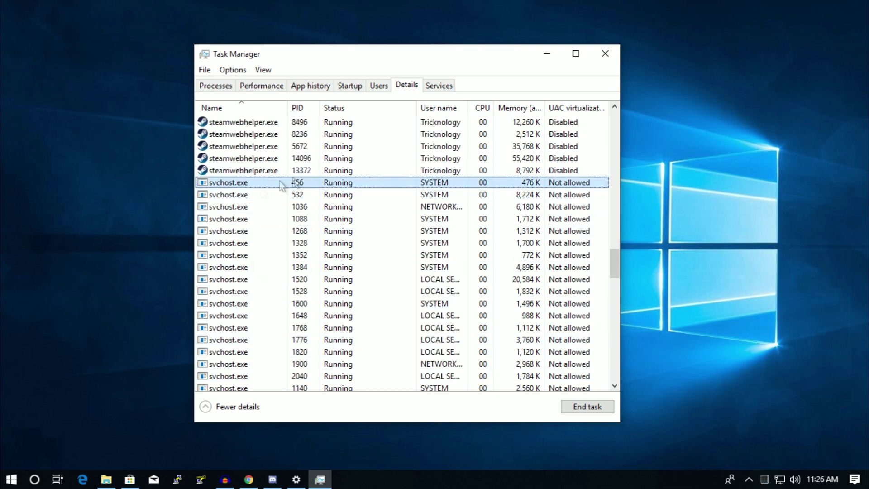
{"action": "scroll", "coordinate": [279, 207], "scroll_direction": "down", "scroll_amount": 3}
{"action": "scroll", "coordinate": [286, 258], "scroll_direction": "down", "scroll_amount": 5}
{"action": "scroll", "coordinate": [299, 292], "scroll_direction": "down", "scroll_amount": 3}
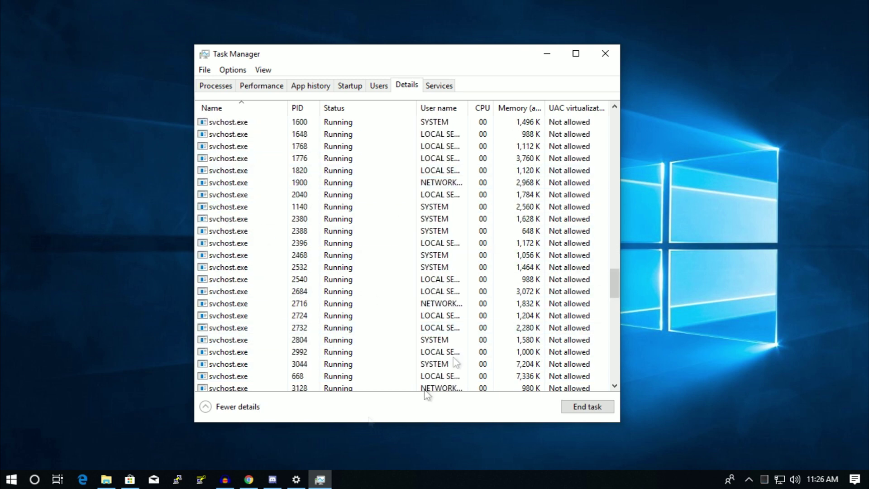
{"action": "scroll", "coordinate": [285, 272], "scroll_direction": "down", "scroll_amount": 1}
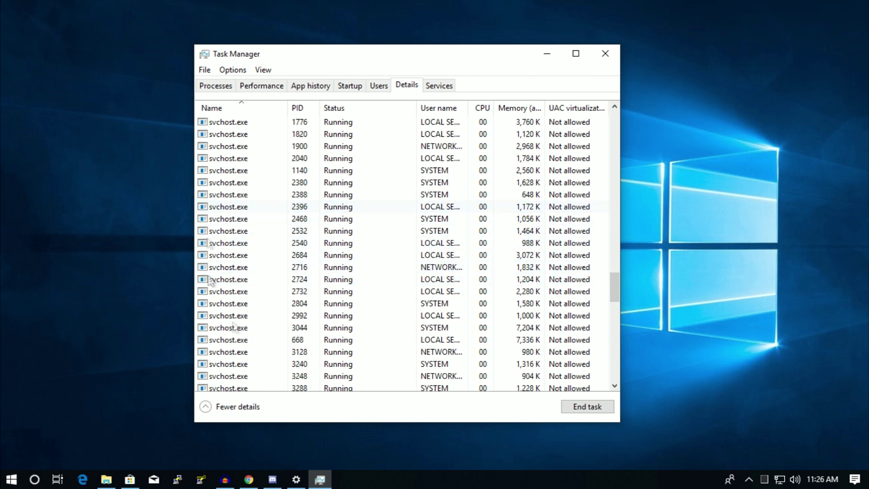
{"action": "left_click", "coordinate": [277, 244]}
{"action": "scroll", "coordinate": [265, 292], "scroll_direction": "up", "scroll_amount": 1}
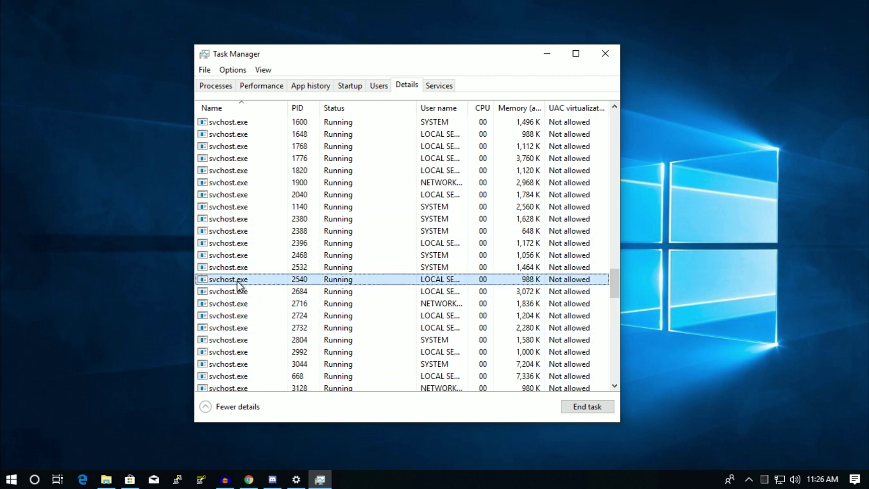
{"action": "right_click", "coordinate": [239, 285]}
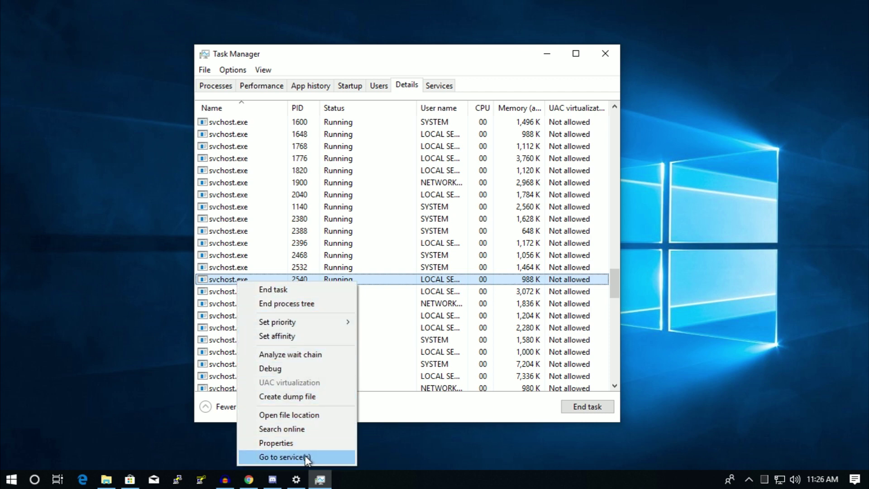
{"action": "left_click", "coordinate": [286, 456]}
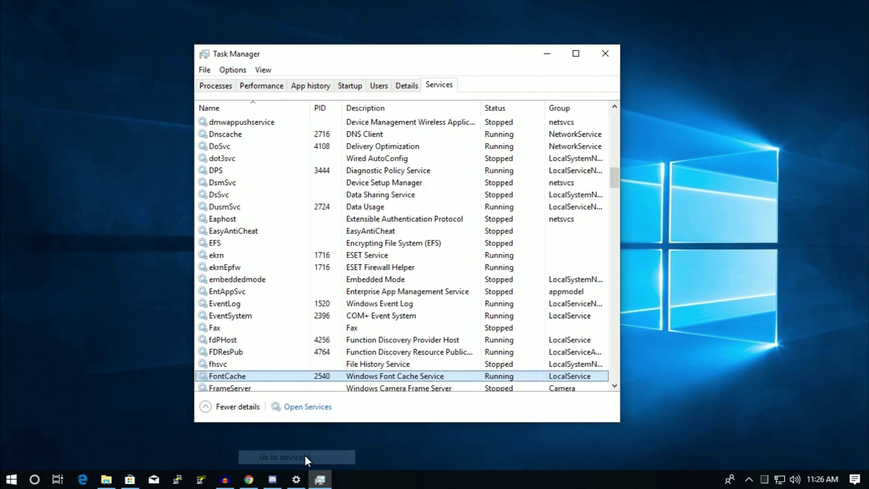
Step: Stop the FontCache service, then close Task Manager
{"action": "right_click", "coordinate": [235, 376]}
{"action": "left_click", "coordinate": [265, 398]}
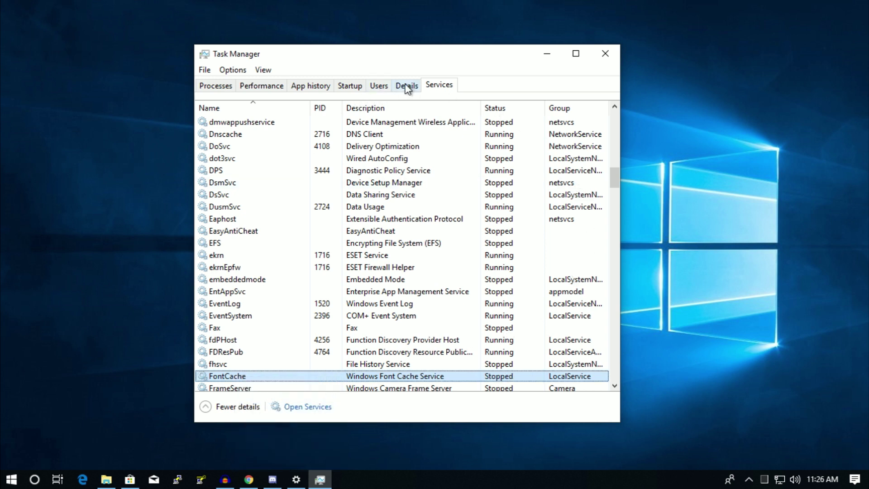
{"action": "left_click", "coordinate": [378, 86]}
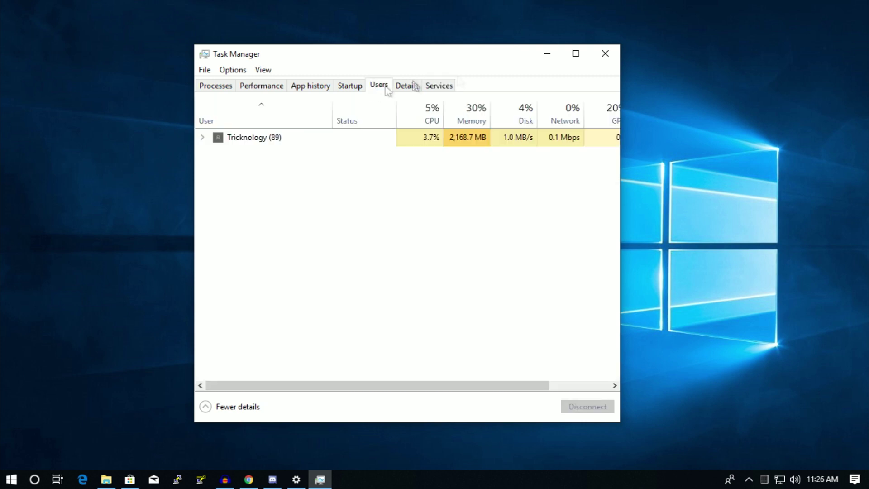
{"action": "left_click_drag", "start_coordinate": [503, 54], "coordinate": [605, 46]}
{"action": "left_click", "coordinate": [706, 45]}
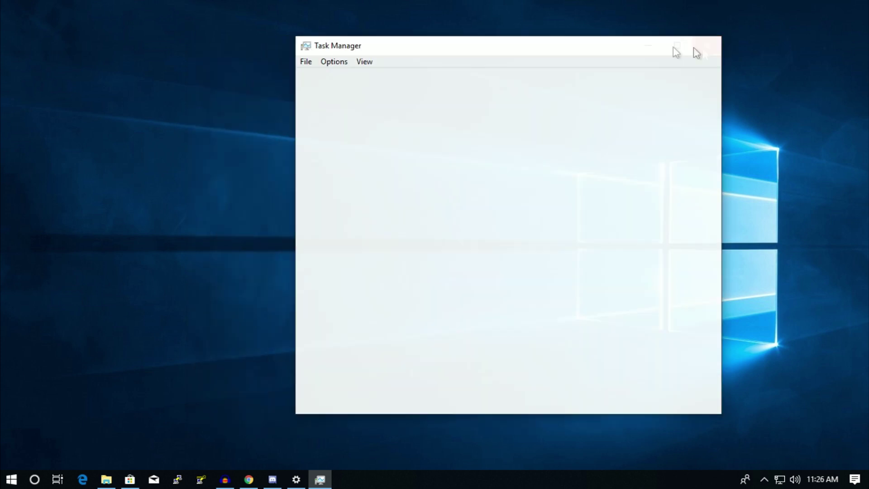
Step: Launch Registry Editor via Run with administrator approval
{"action": "key", "text": "super+r"}
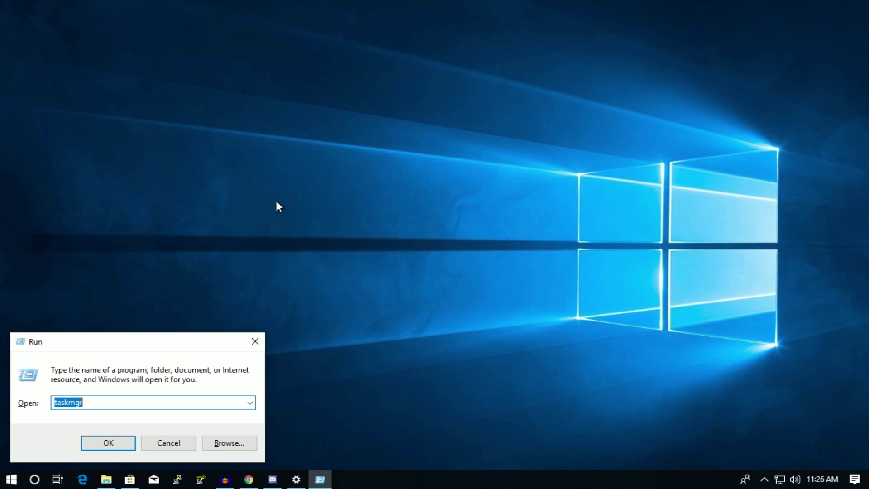
{"action": "type", "text": "reg"}
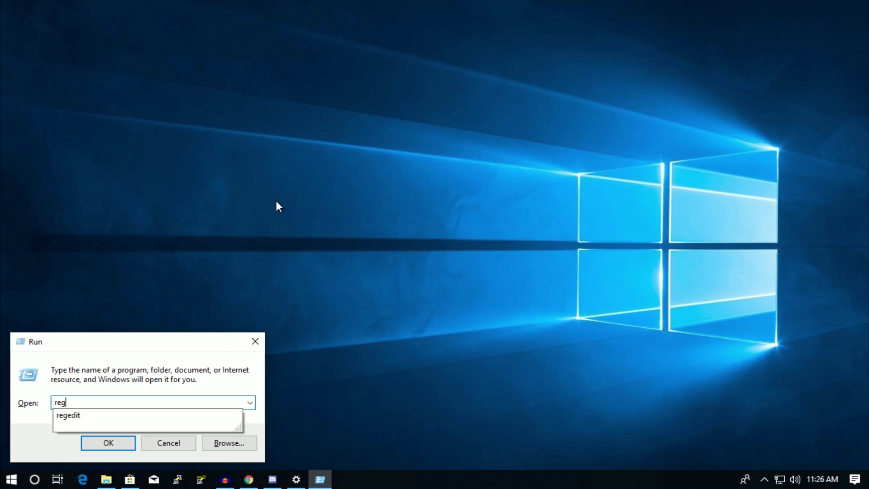
{"action": "type", "text": "edit"}
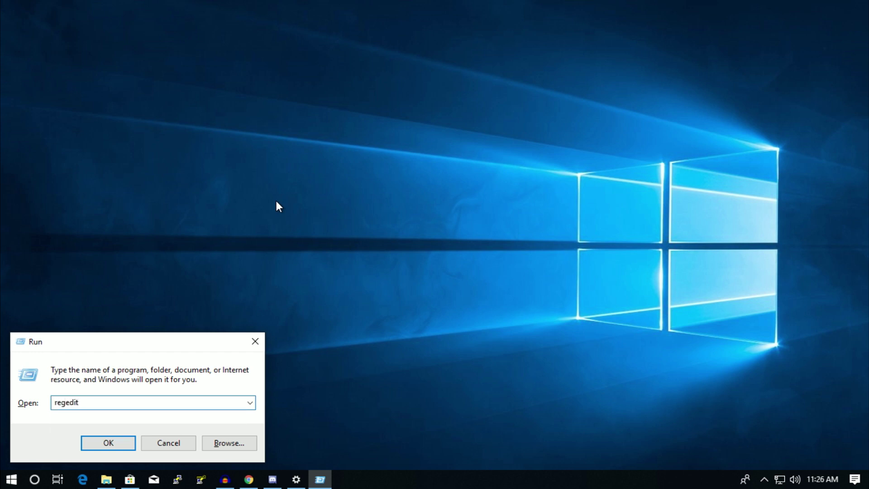
{"action": "left_click", "coordinate": [109, 443]}
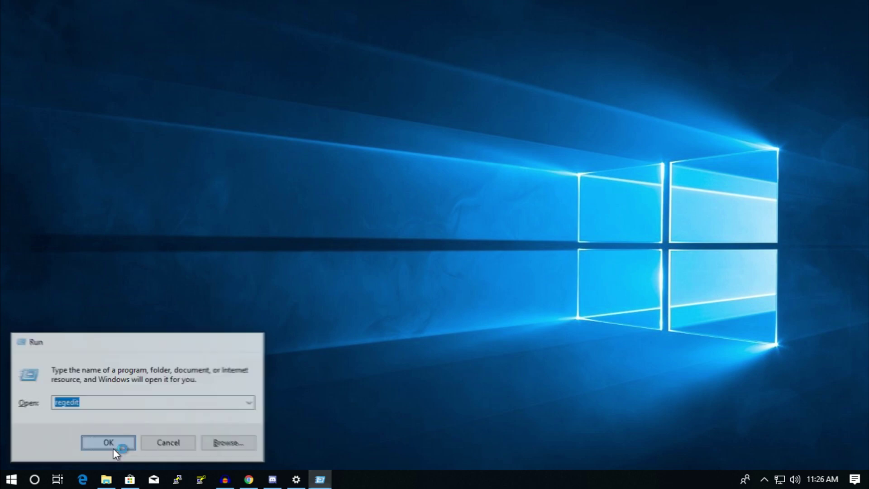
{"action": "left_click", "coordinate": [375, 323]}
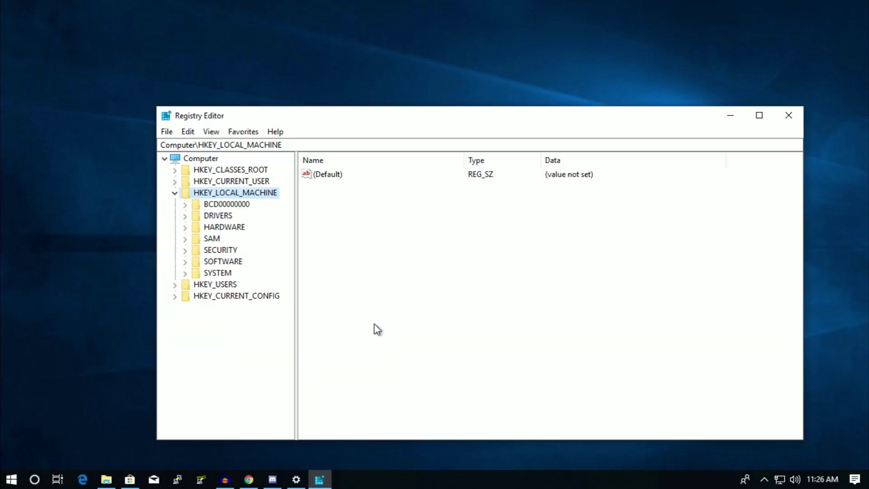
{"action": "left_click_drag", "start_coordinate": [358, 117], "coordinate": [298, 96]}
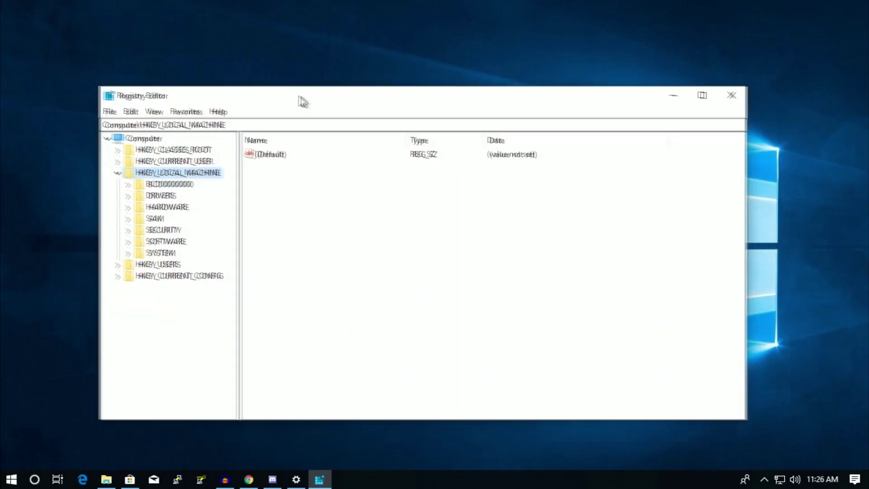
Step: Navigate to HKEY_LOCAL_MACHINE\SYSTEM\CurrentControlSet\Control and select SvcHostSplitThresholdInKB
{"action": "left_click", "coordinate": [117, 173]}
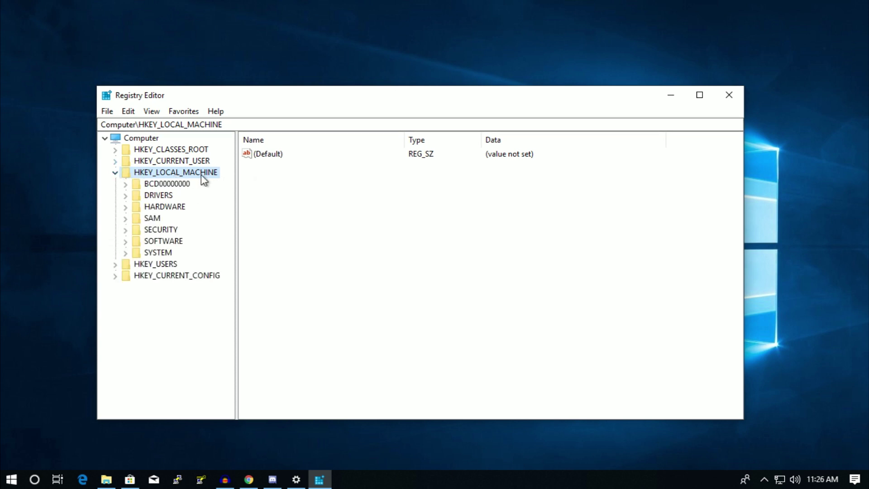
{"action": "left_click", "coordinate": [126, 252]}
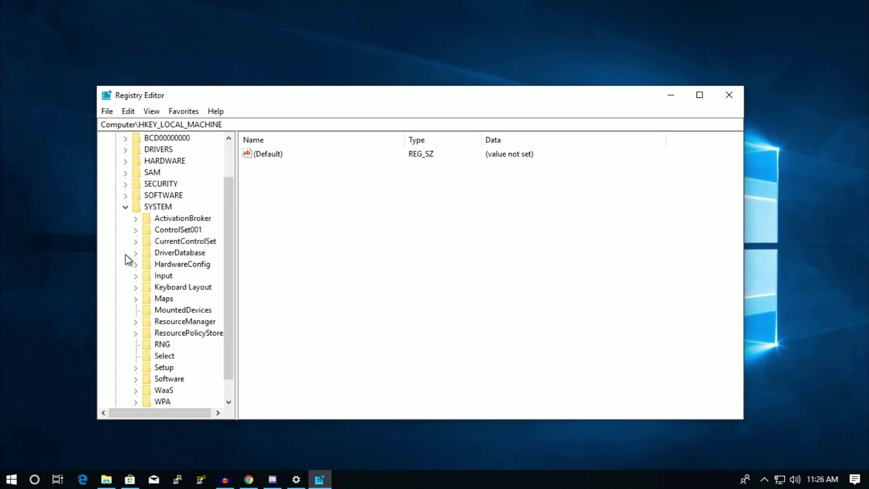
{"action": "left_click", "coordinate": [157, 207]}
{"action": "scroll", "coordinate": [157, 206], "scroll_direction": "down", "scroll_amount": 1}
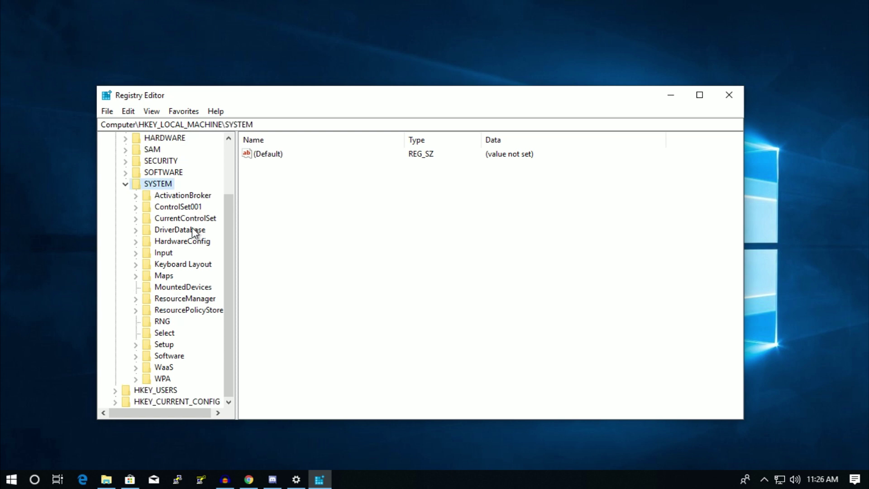
{"action": "left_click", "coordinate": [136, 218]}
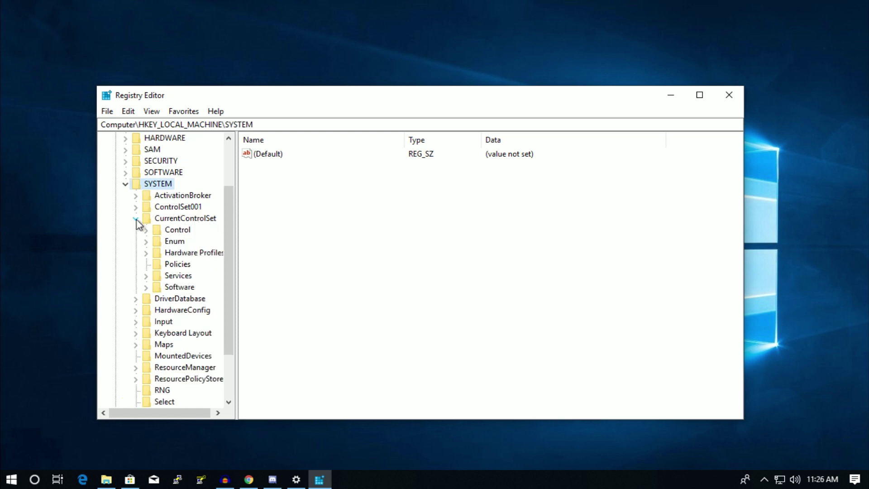
{"action": "left_click", "coordinate": [178, 230]}
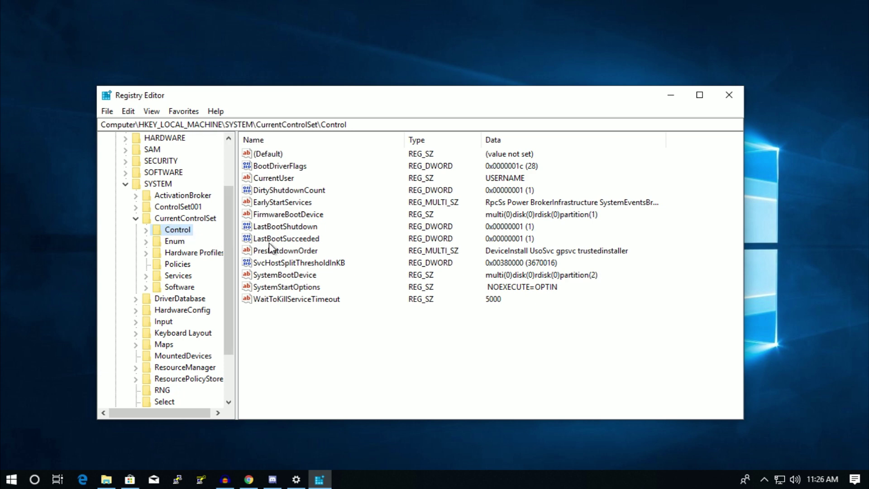
{"action": "left_click_drag", "start_coordinate": [351, 102], "coordinate": [382, 95]}
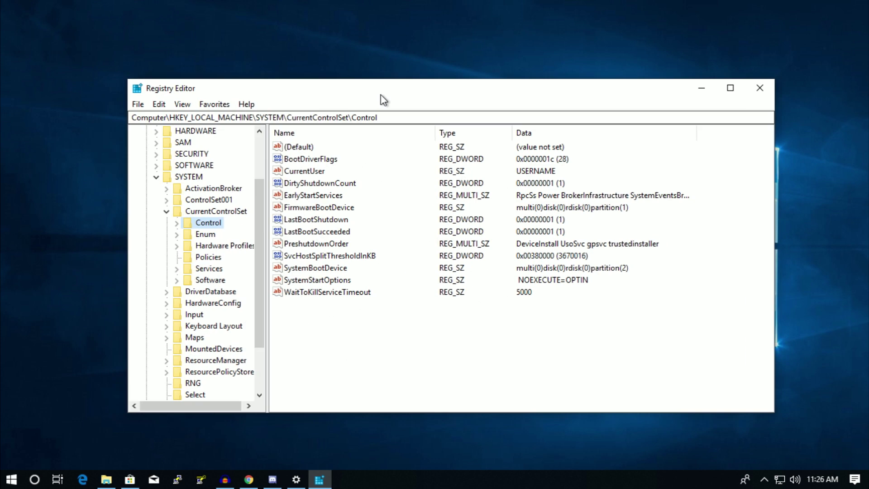
{"action": "left_click", "coordinate": [336, 256]}
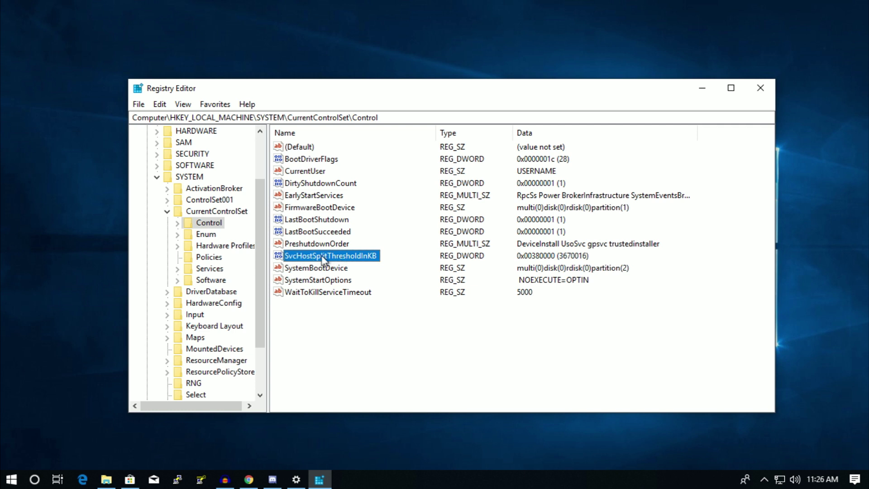
Step: Open SvcHostSplitThresholdInKB's Modify dialog and select its current data 380000
{"action": "right_click", "coordinate": [335, 257]}
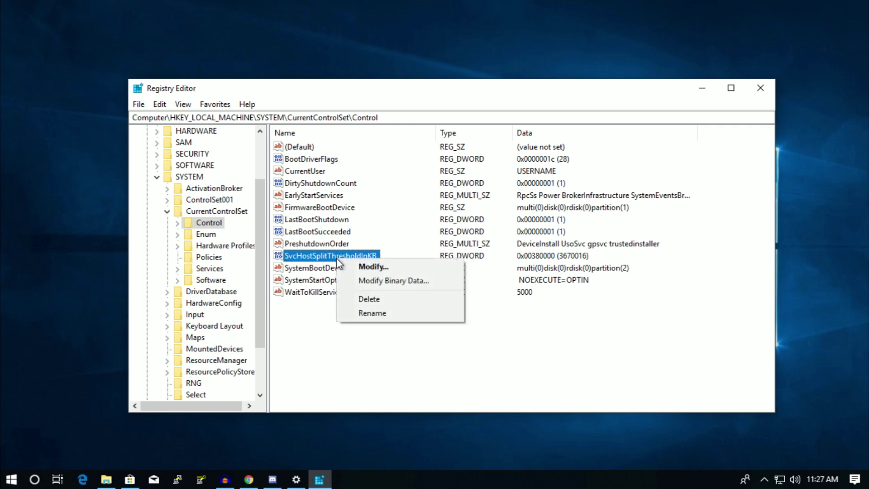
{"action": "left_click", "coordinate": [372, 269]}
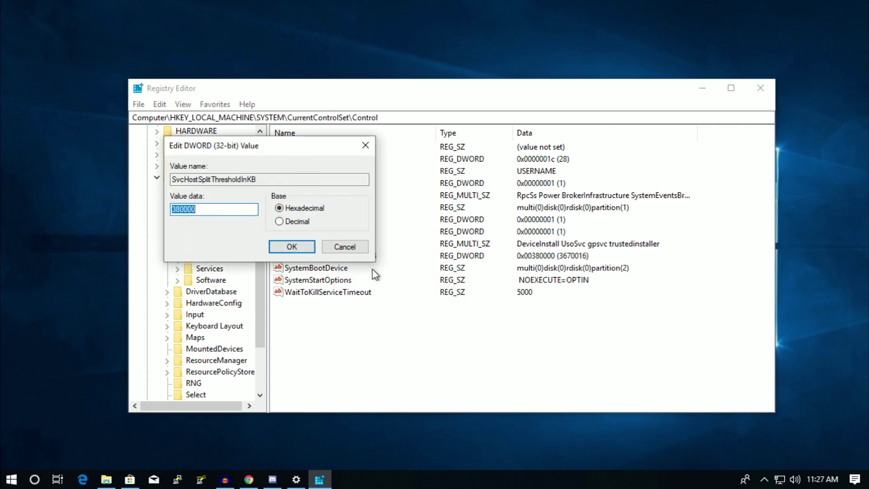
{"action": "left_click_drag", "start_coordinate": [316, 145], "coordinate": [345, 160]}
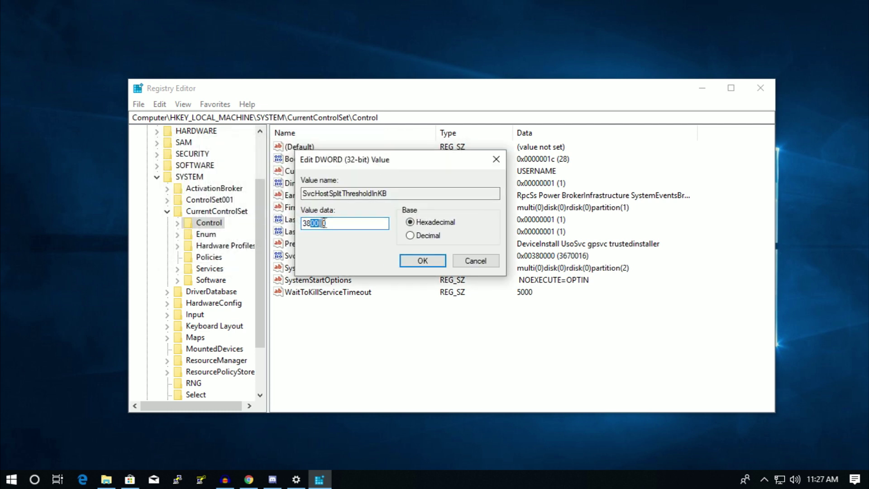
{"action": "double_click", "coordinate": [347, 224]}
Step: Launch Calculator via the calc Run command and Start search, beside Registry Editor
{"action": "key", "text": "super+r"}
{"action": "type", "text": "calc"}
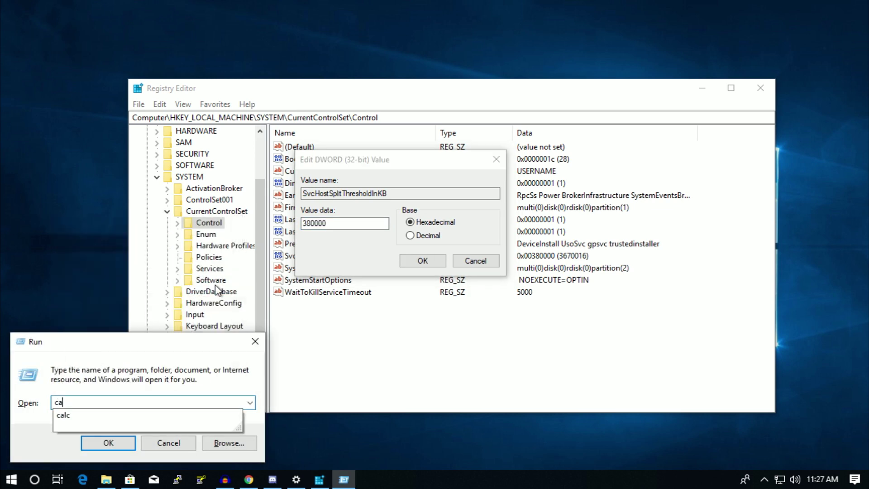
{"action": "key", "text": "Return"}
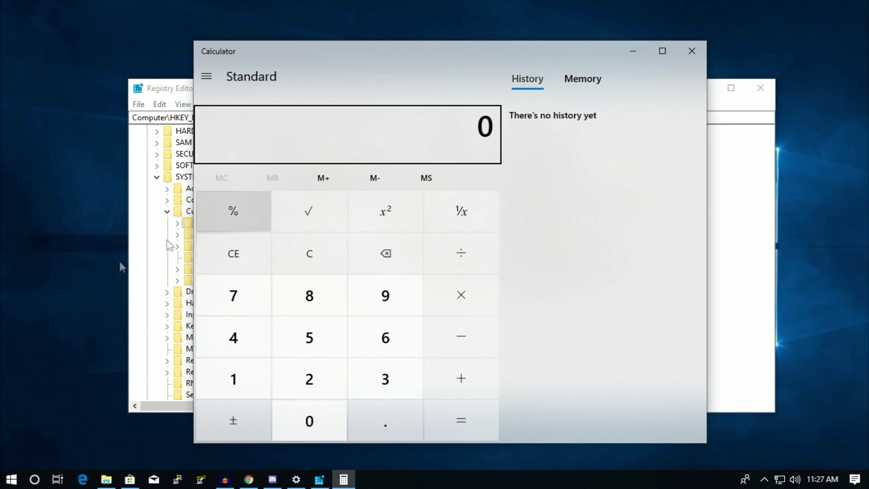
{"action": "left_click", "coordinate": [7, 479]}
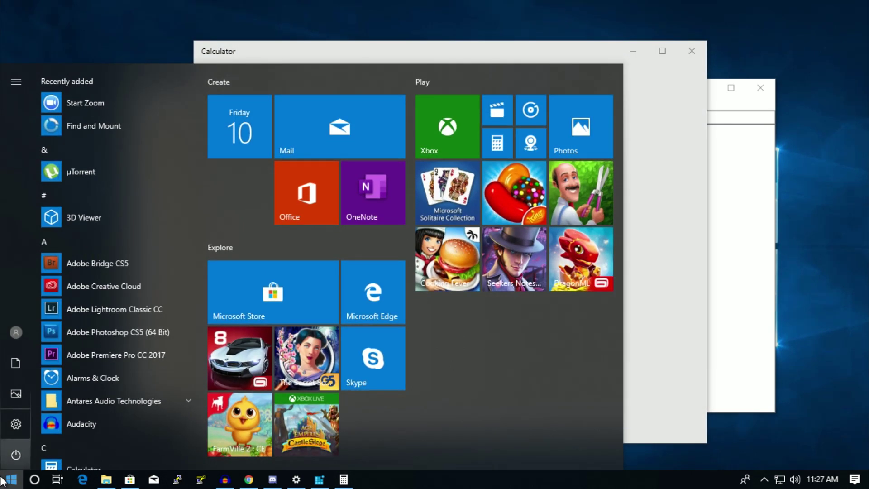
{"action": "type", "text": "calc"}
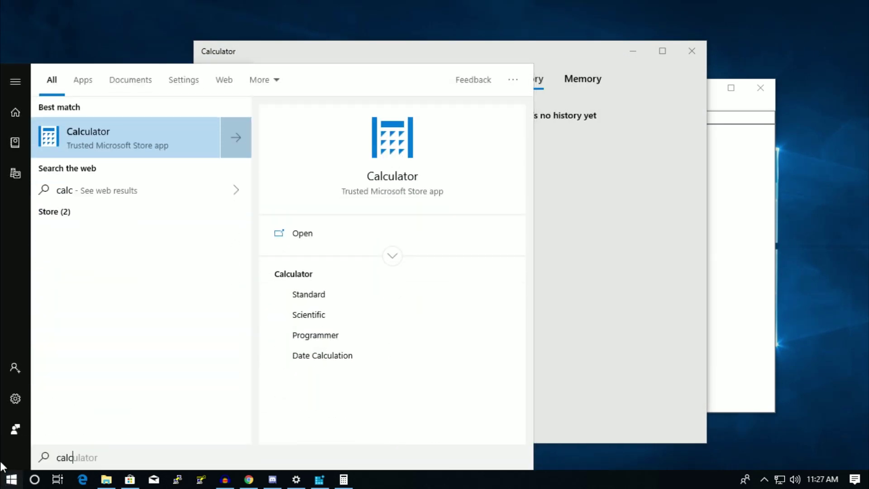
{"action": "left_click", "coordinate": [462, 57]}
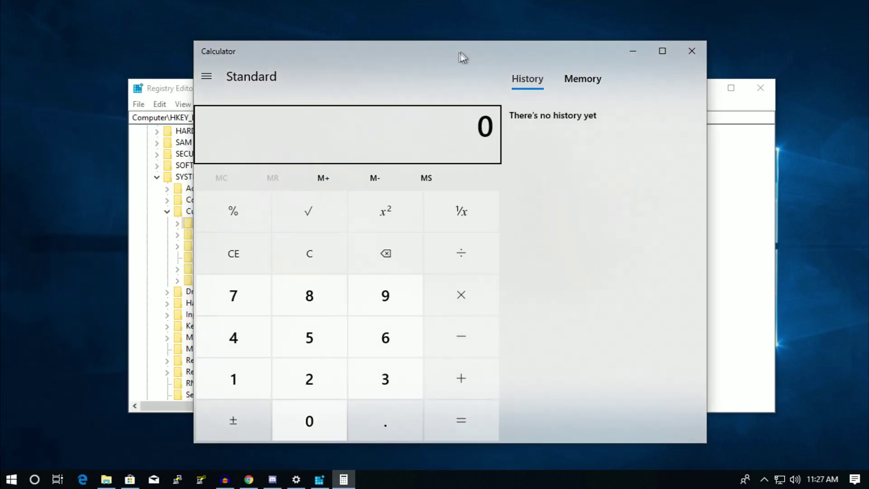
{"action": "left_click_drag", "start_coordinate": [462, 58], "coordinate": [525, 62]}
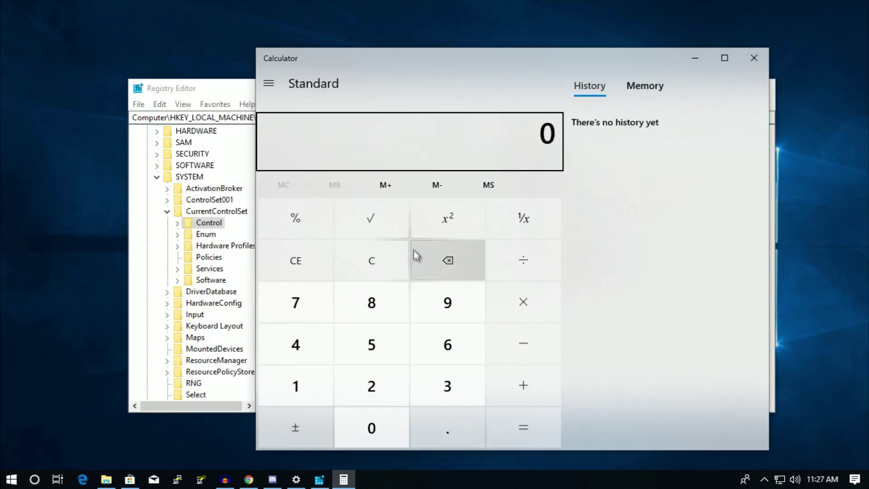
Step: Enter 16 on the Calculator display and bring up the Start menu
{"action": "left_click", "coordinate": [306, 401]}
{"action": "left_click", "coordinate": [462, 351]}
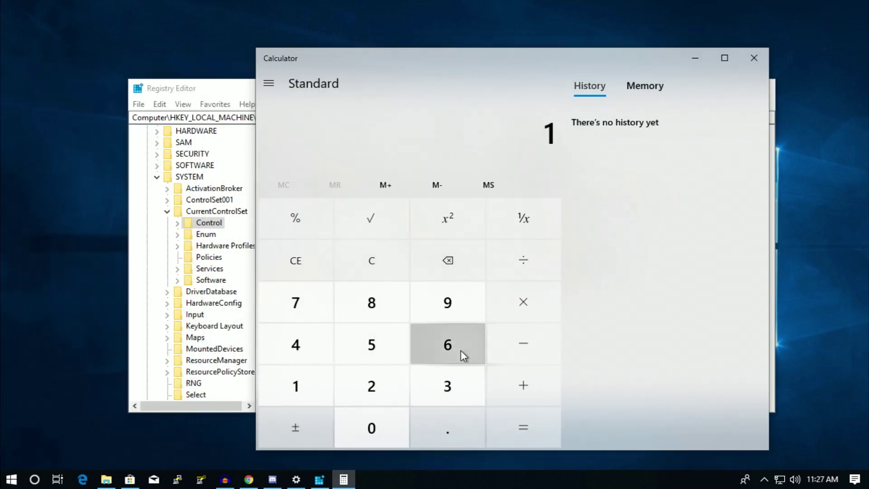
{"action": "left_click", "coordinate": [523, 261]}
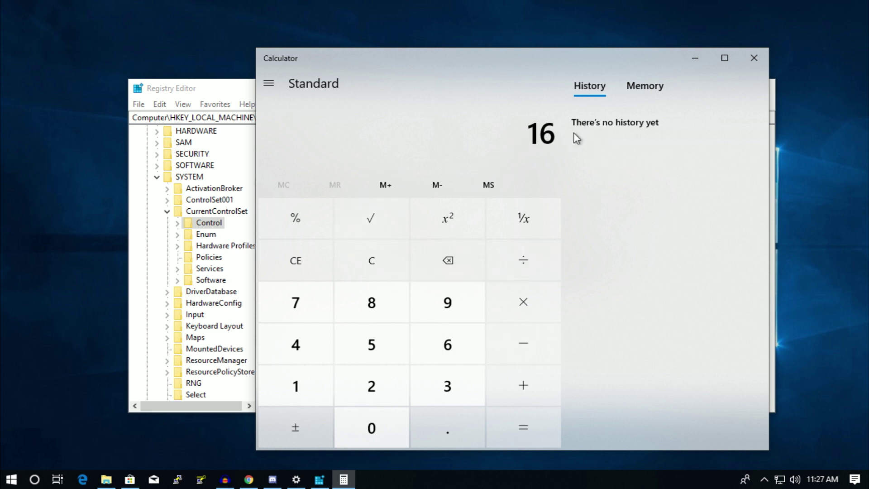
{"action": "double_click", "coordinate": [540, 134]}
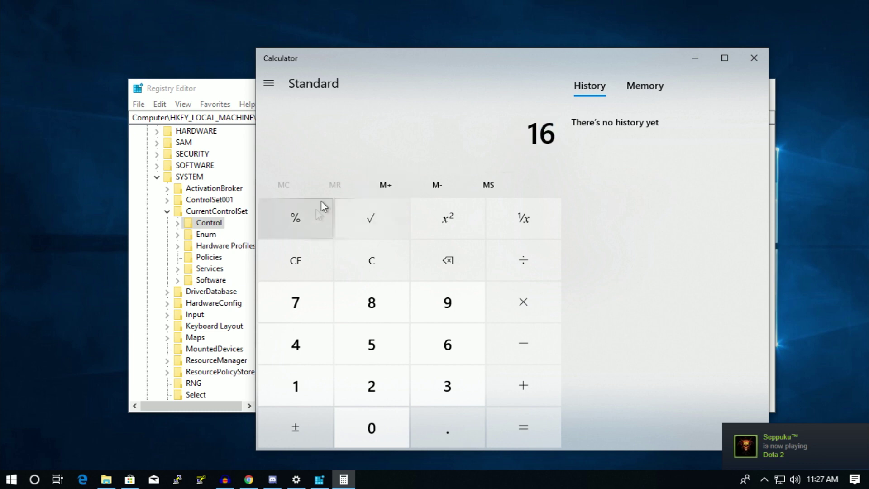
{"action": "left_click", "coordinate": [9, 480]}
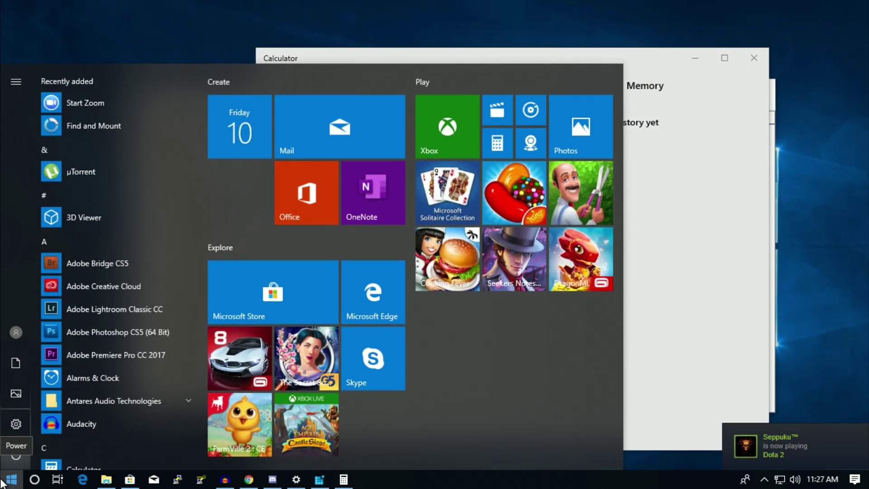
Step: Check installed RAM (16.0 GB) under Settings > System > About, then bring Calculator forward
{"action": "left_click", "coordinate": [16, 424]}
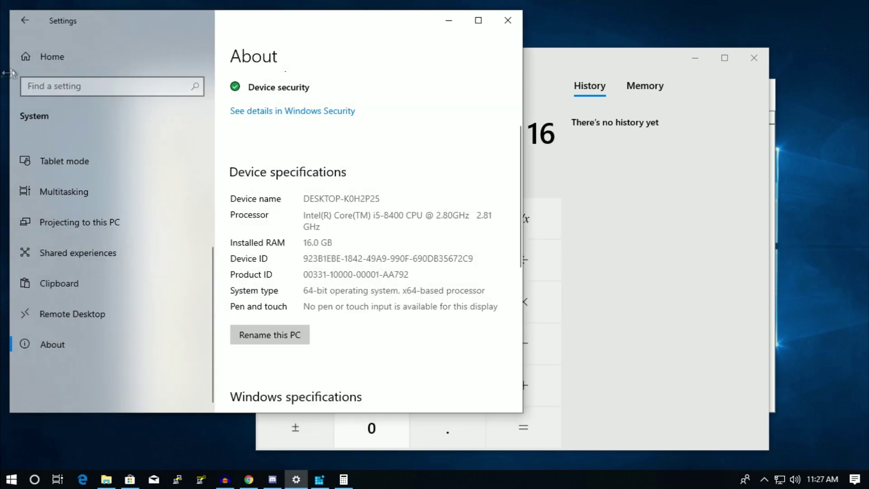
{"action": "left_click", "coordinate": [25, 21]}
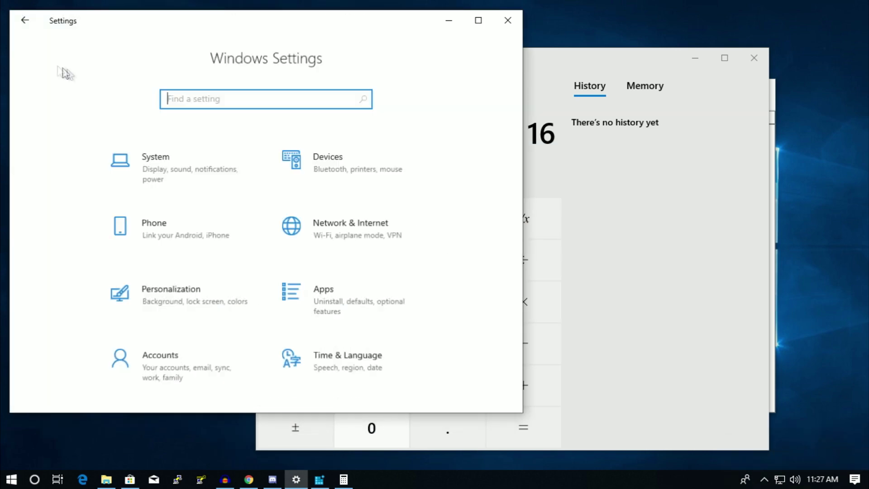
{"action": "left_click", "coordinate": [180, 169]}
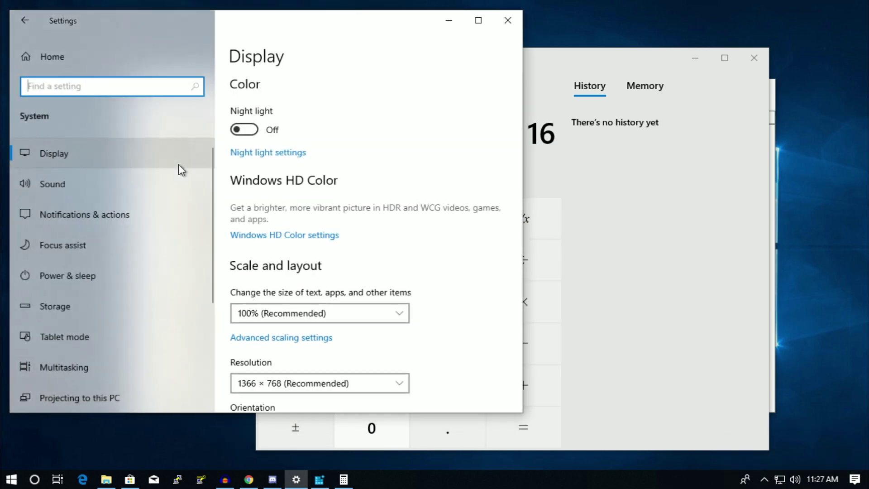
{"action": "scroll", "coordinate": [176, 178], "scroll_direction": "down", "scroll_amount": 5}
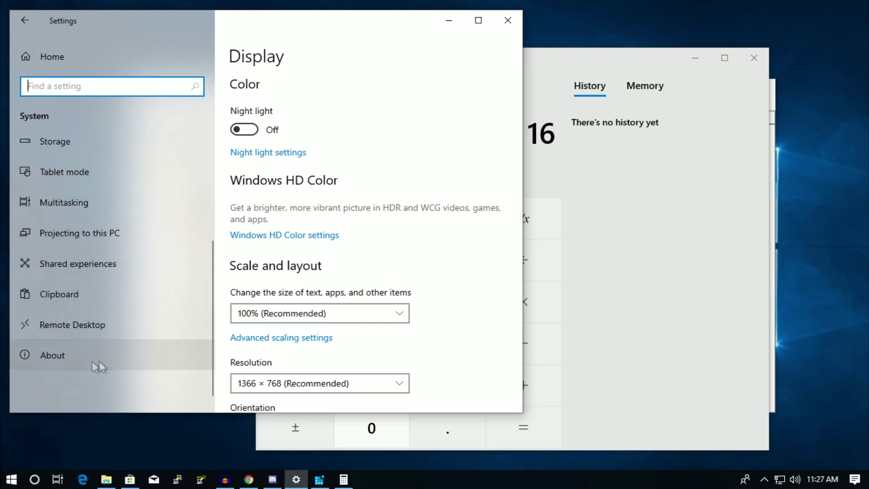
{"action": "left_click", "coordinate": [61, 361]}
{"action": "scroll", "coordinate": [388, 204], "scroll_direction": "down", "scroll_amount": 1}
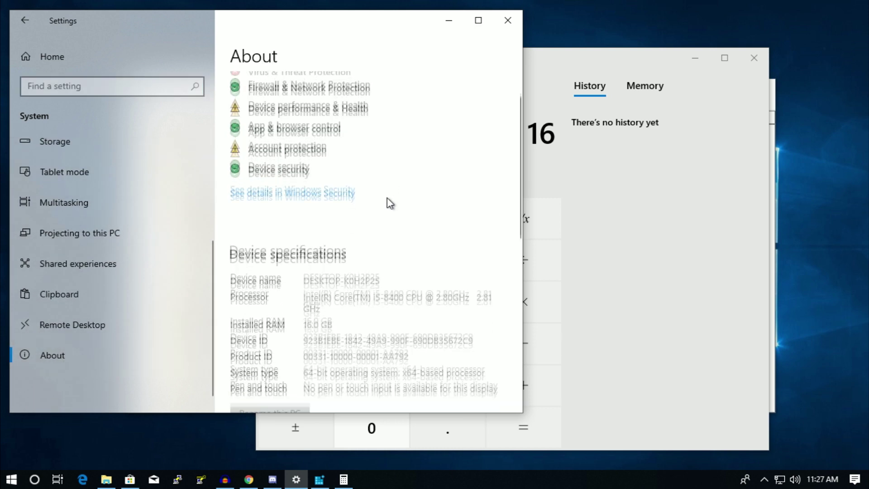
{"action": "scroll", "coordinate": [342, 245], "scroll_direction": "down", "scroll_amount": 2}
{"action": "scroll", "coordinate": [312, 224], "scroll_direction": "down", "scroll_amount": 2}
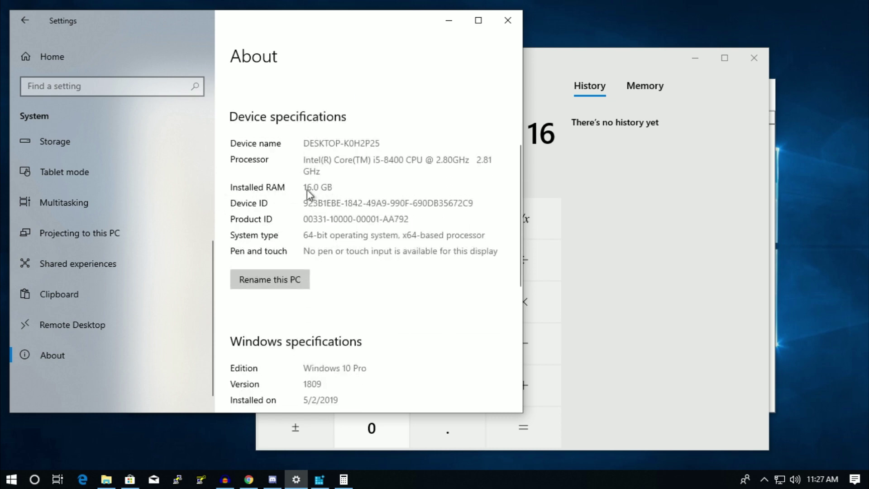
{"action": "left_click_drag", "start_coordinate": [524, 67], "coordinate": [617, 61]}
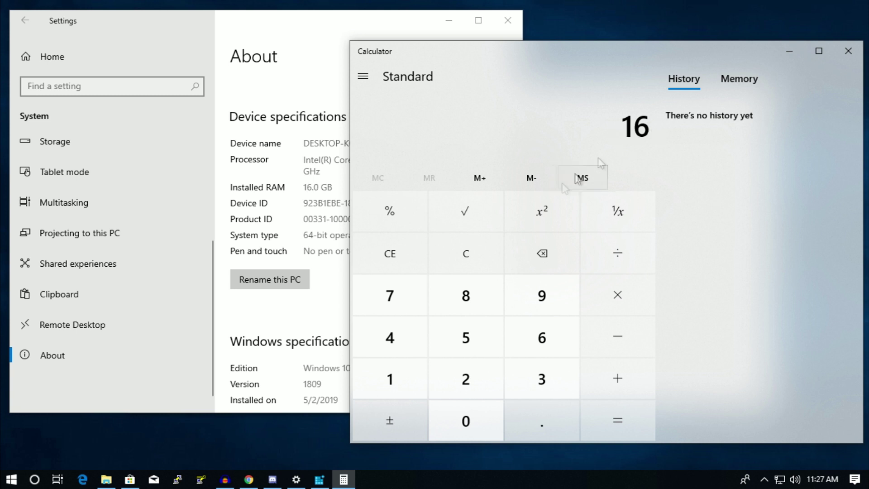
Step: Clear stray entries and re-enter 16 as the RAM size to multiply
{"action": "left_click", "coordinate": [390, 253]}
{"action": "left_click", "coordinate": [469, 305]}
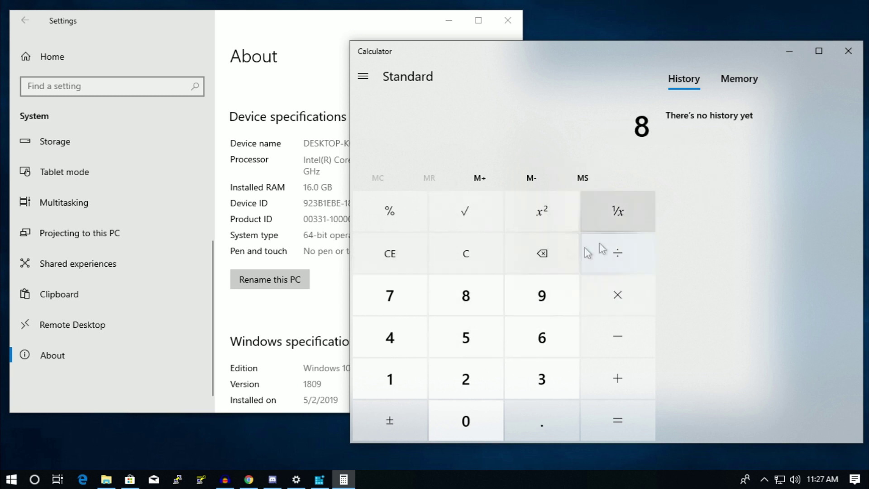
{"action": "left_click", "coordinate": [415, 258]}
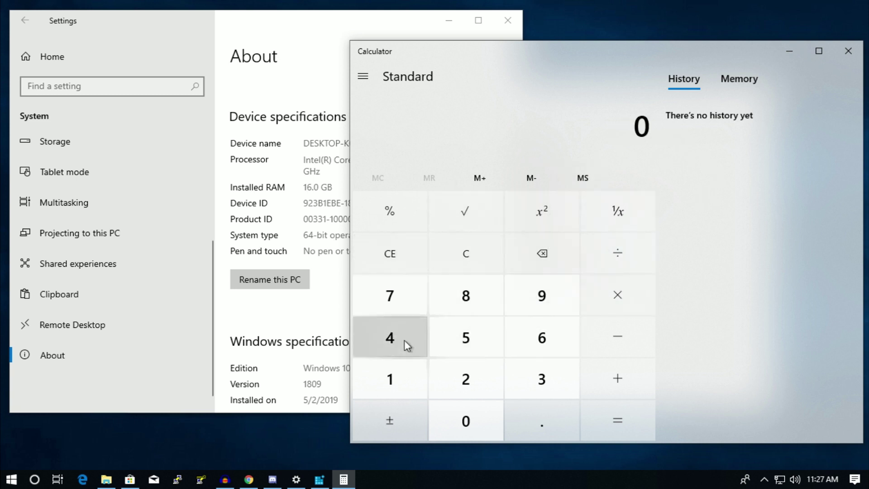
{"action": "left_click", "coordinate": [404, 340]}
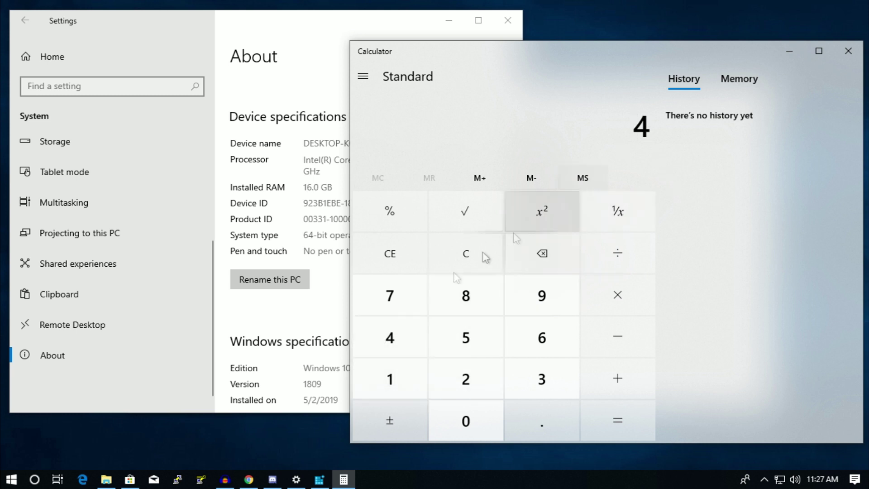
{"action": "left_click", "coordinate": [466, 253]}
{"action": "left_click", "coordinate": [390, 378]}
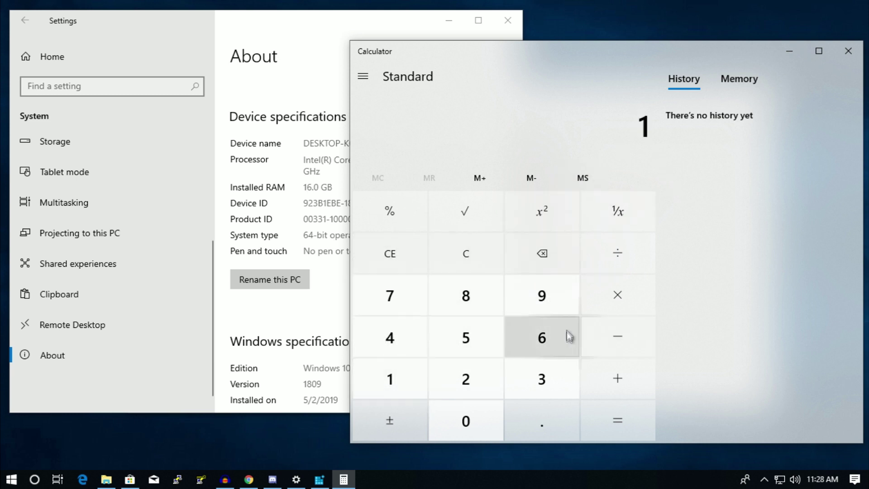
{"action": "left_click", "coordinate": [542, 338]}
{"action": "left_click", "coordinate": [618, 295]}
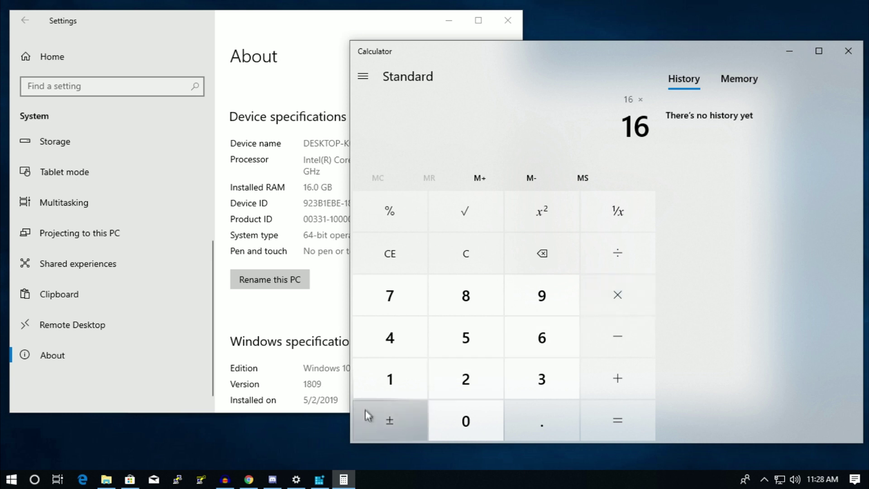
Step: Compute 16 × 1024 × 1024 = 16,777,216 and copy the result
{"action": "left_click", "coordinate": [389, 379]}
{"action": "left_click", "coordinate": [466, 421]}
{"action": "left_click", "coordinate": [465, 379]}
{"action": "left_click", "coordinate": [390, 338]}
{"action": "left_click", "coordinate": [618, 295]}
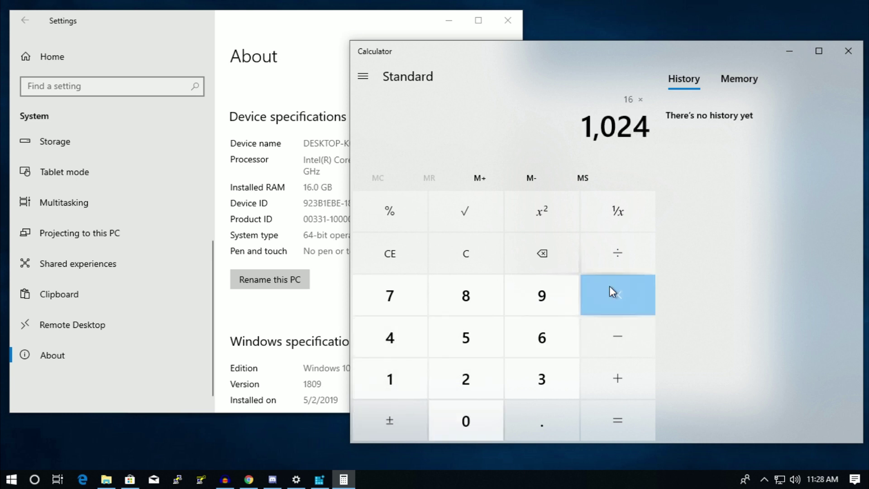
{"action": "left_click", "coordinate": [390, 379]}
{"action": "left_click", "coordinate": [466, 421]}
{"action": "left_click", "coordinate": [466, 379]}
{"action": "left_click", "coordinate": [390, 337]}
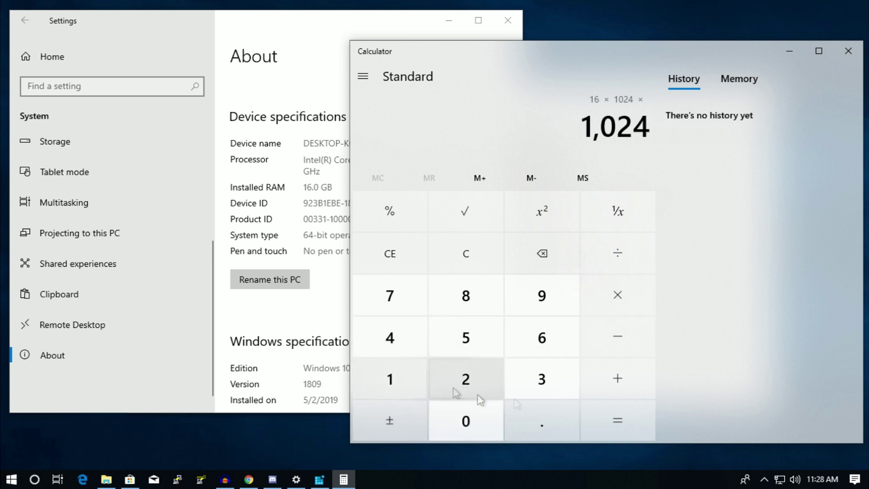
{"action": "left_click", "coordinate": [617, 421]}
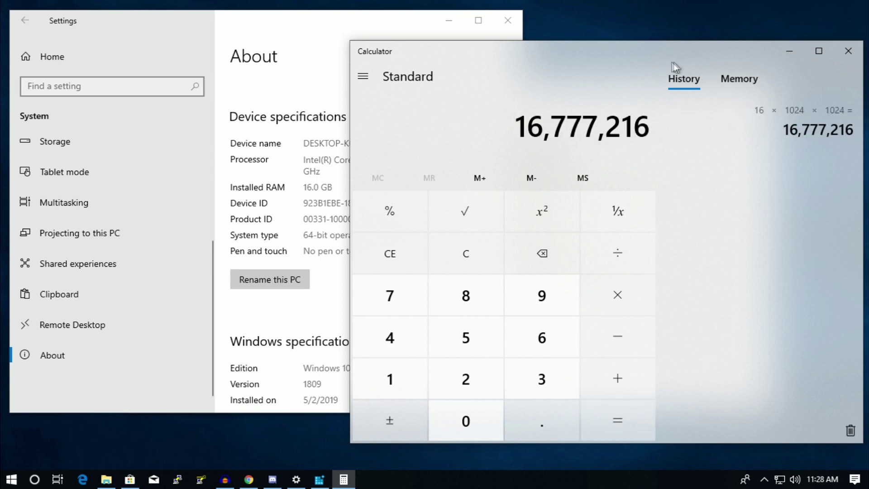
{"action": "left_click_drag", "start_coordinate": [518, 126], "coordinate": [648, 128]}
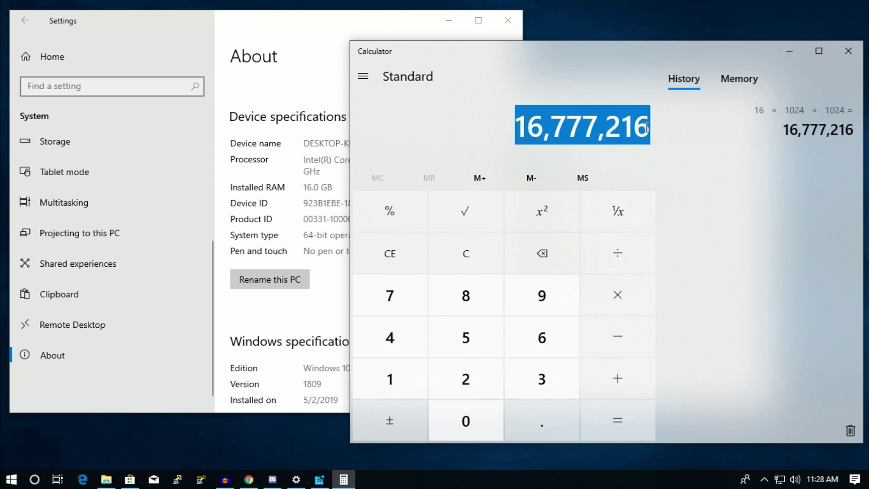
{"action": "key", "text": "ctrl+c"}
Step: Paste the result into SvcHostSplitThresholdInKB's value data, save it, and minimise Registry Editor and Settings
{"action": "left_click", "coordinate": [319, 479]}
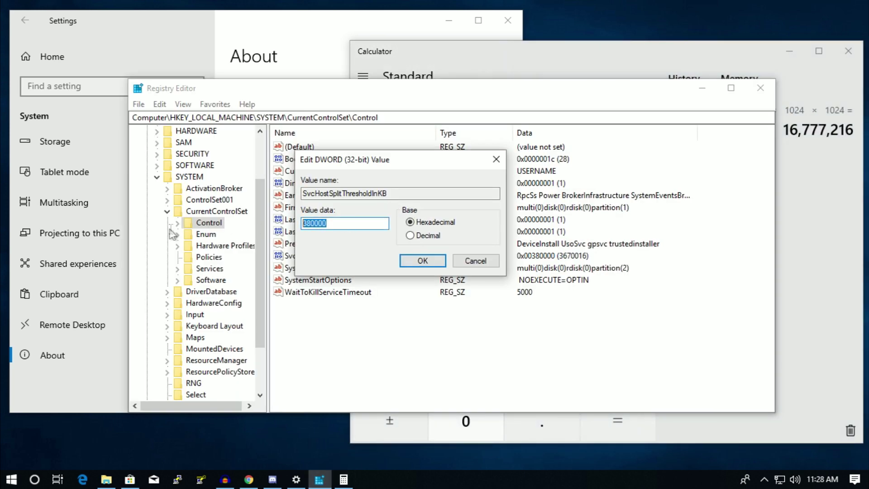
{"action": "key", "text": "ctrl+v"}
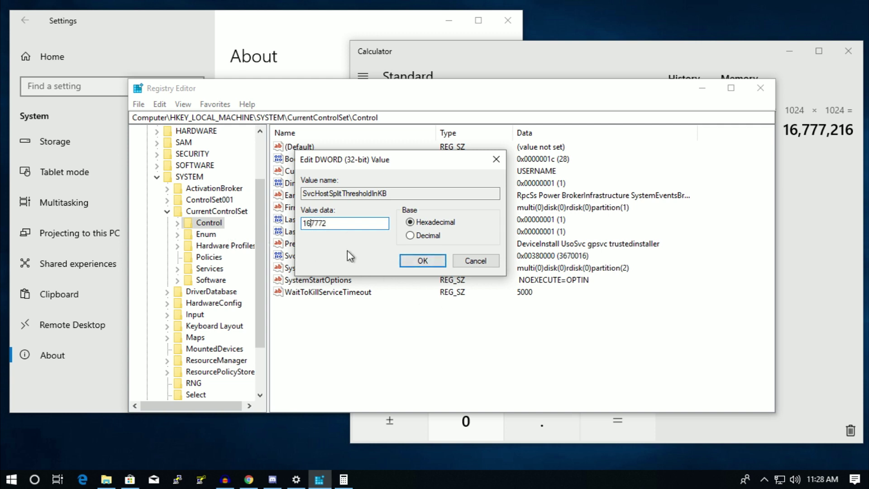
{"action": "left_click", "coordinate": [422, 261]}
{"action": "left_click", "coordinate": [702, 88]}
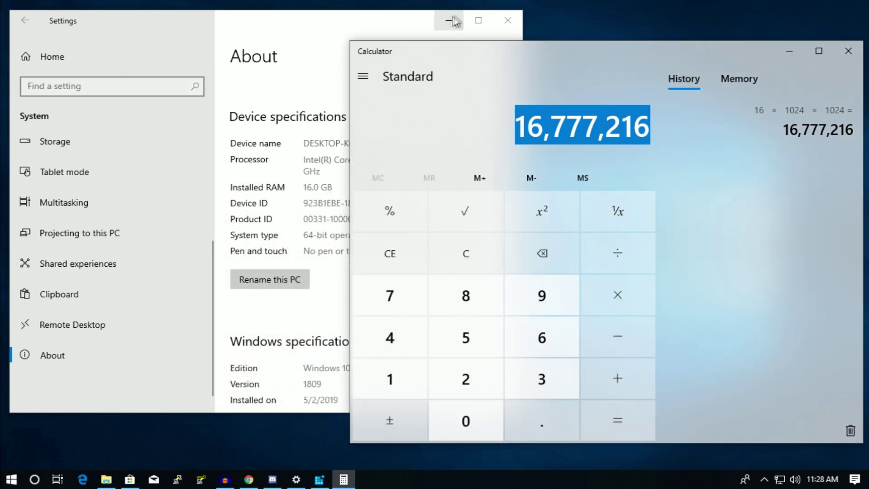
{"action": "left_click", "coordinate": [448, 20]}
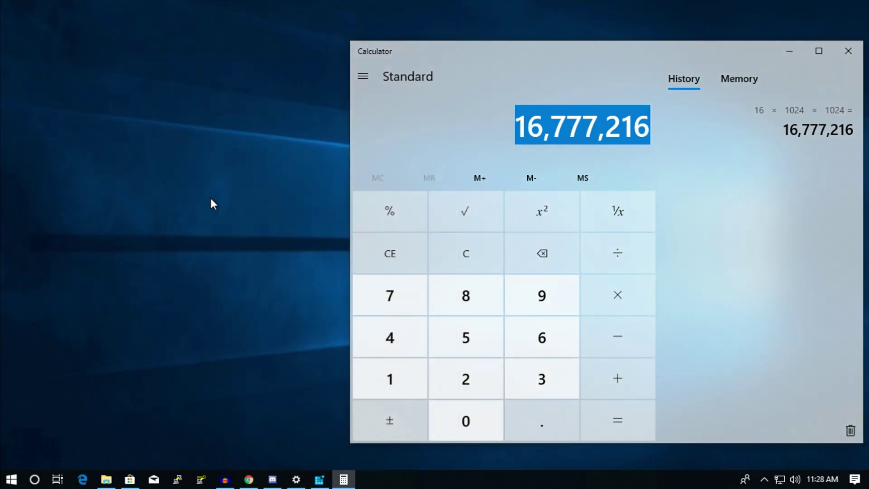
Step: Launch Event Viewer via the eventvwr Run command
{"action": "key", "text": "super+r"}
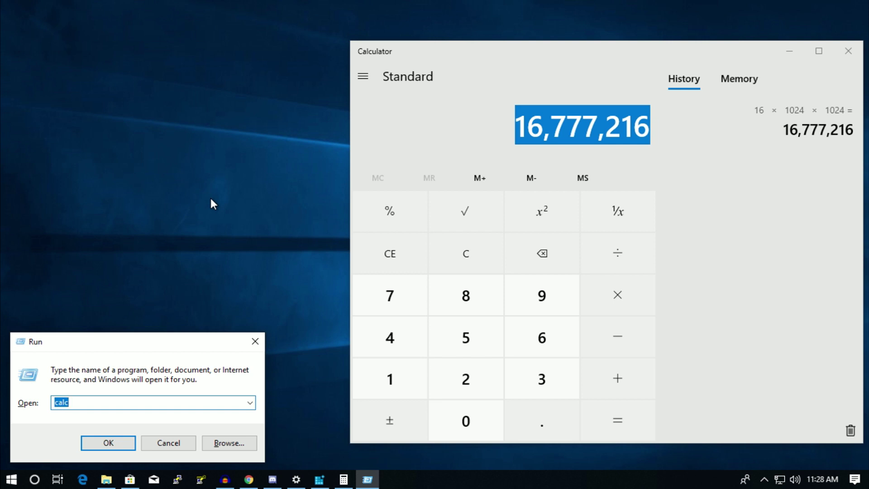
{"action": "type", "text": "eve"}
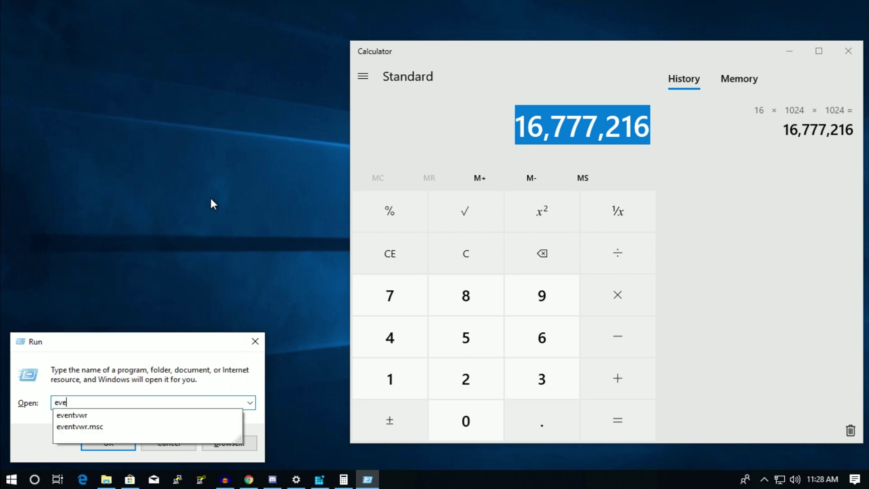
{"action": "type", "text": "ntv"}
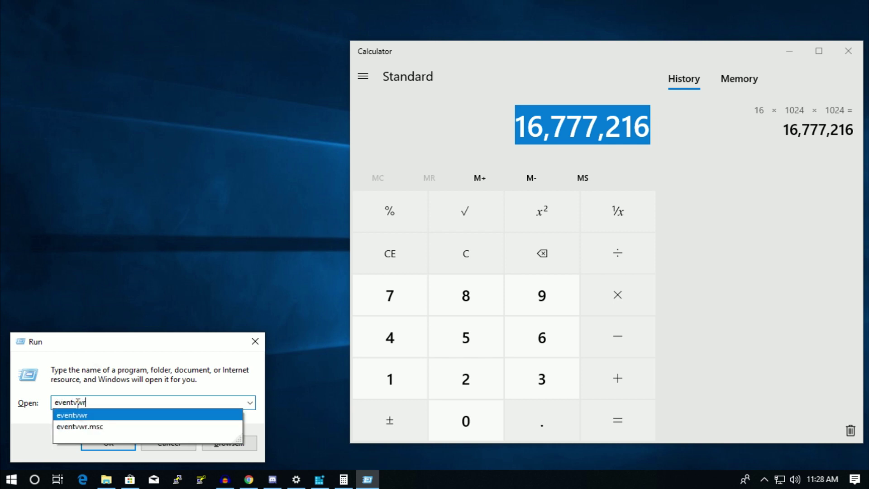
{"action": "type", "text": "wr"}
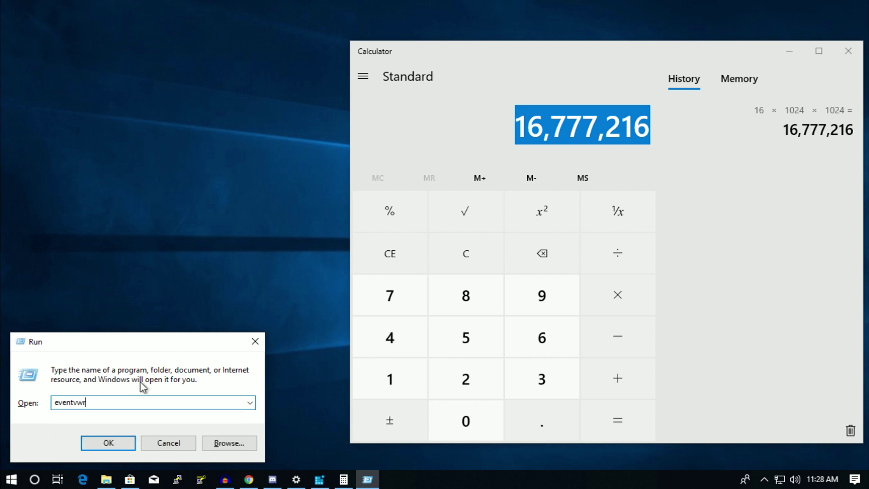
{"action": "left_click", "coordinate": [108, 443]}
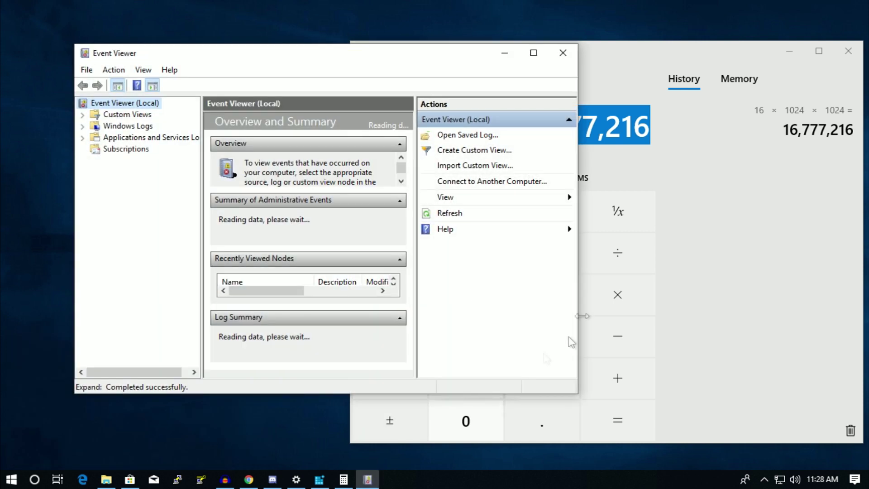
Step: Expand Windows Logs and bring up the Application log
{"action": "double_click", "coordinate": [87, 126]}
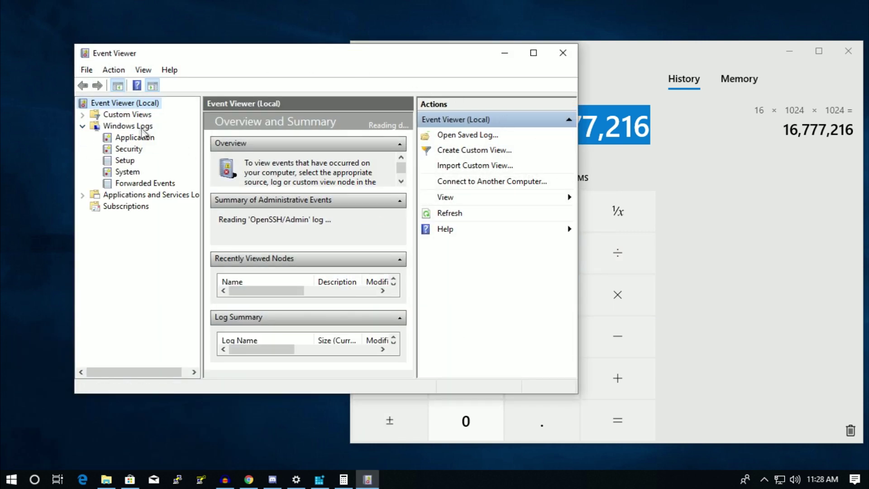
{"action": "left_click", "coordinate": [127, 127]}
{"action": "left_click_drag", "start_coordinate": [310, 54], "coordinate": [298, 56]}
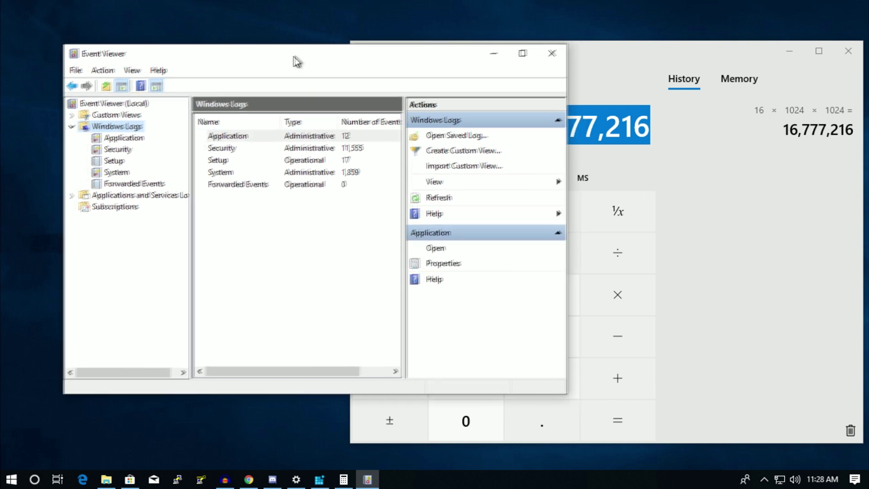
{"action": "left_click", "coordinate": [122, 138]}
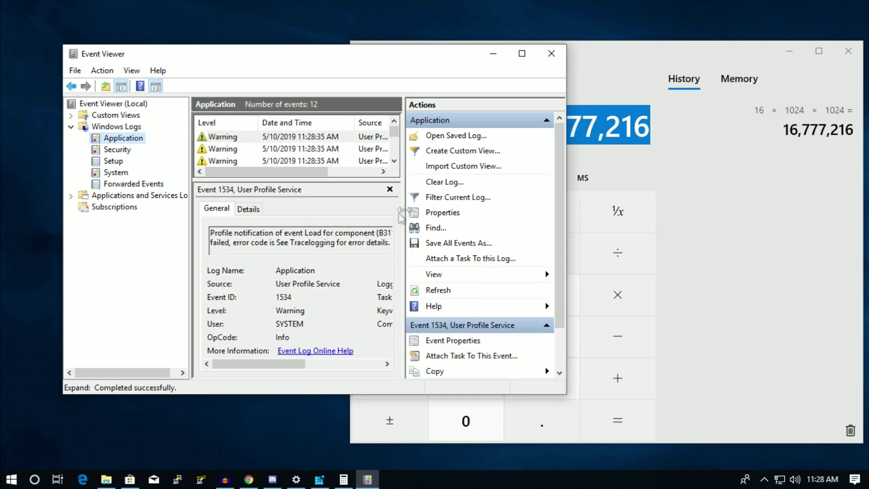
Step: Clear the Application log without saving, leaving 0 events, then move to Security
{"action": "left_click", "coordinate": [445, 181]}
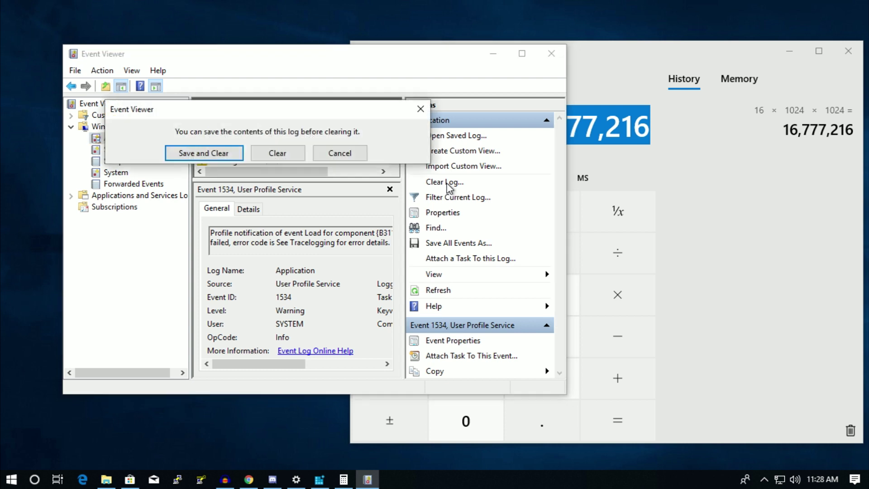
{"action": "left_click", "coordinate": [277, 153]}
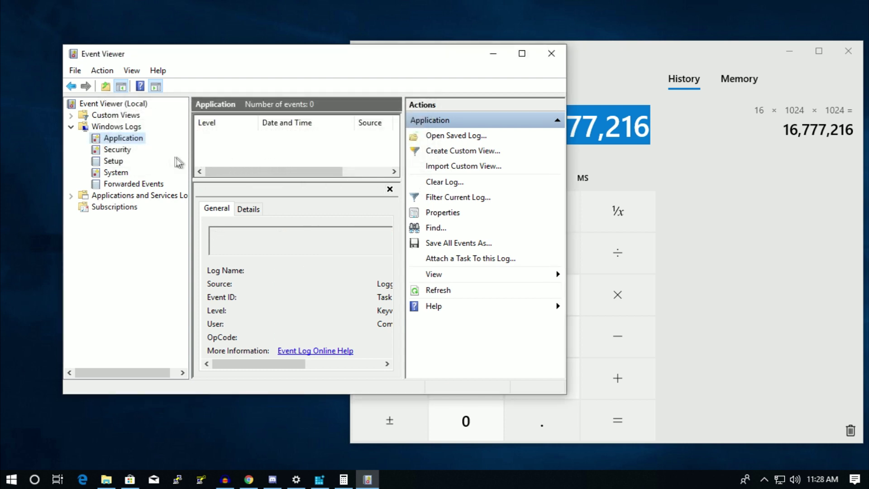
{"action": "left_click", "coordinate": [118, 149]}
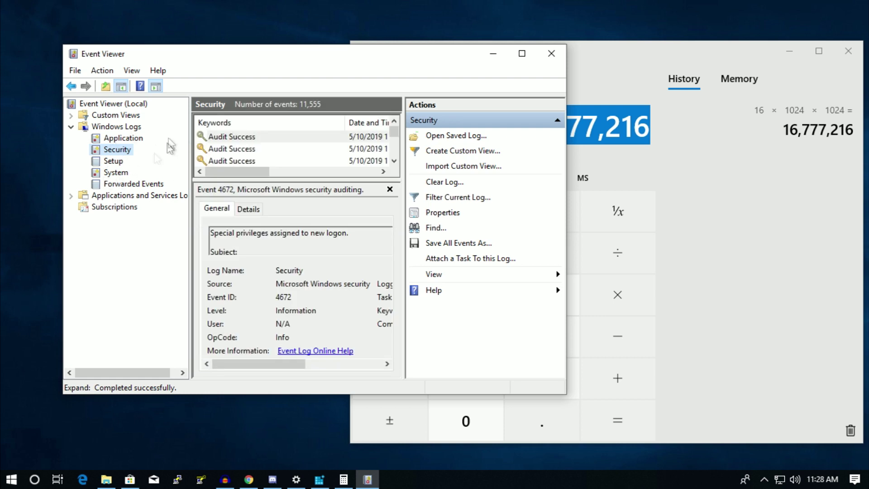
Step: Clear the Security and Setup logs without saving them
{"action": "left_click", "coordinate": [114, 161]}
{"action": "left_click", "coordinate": [118, 149]}
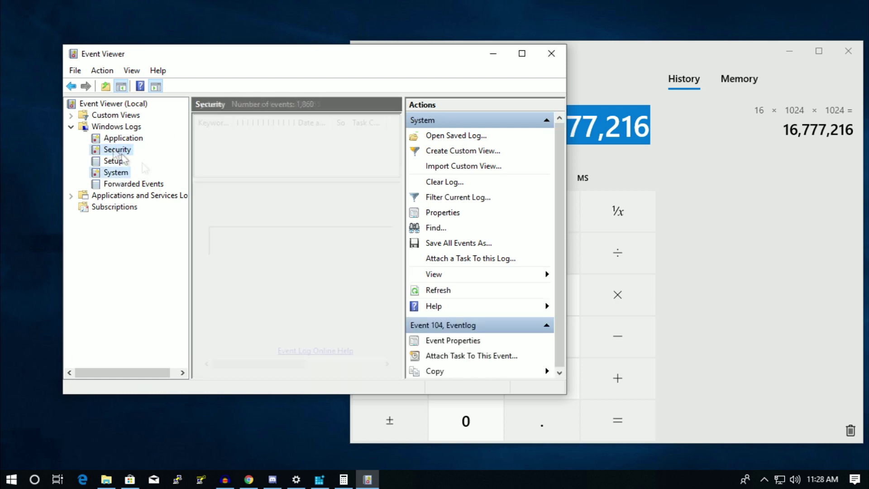
{"action": "left_click", "coordinate": [445, 182]}
{"action": "left_click", "coordinate": [204, 68]}
{"action": "left_click", "coordinate": [114, 161]}
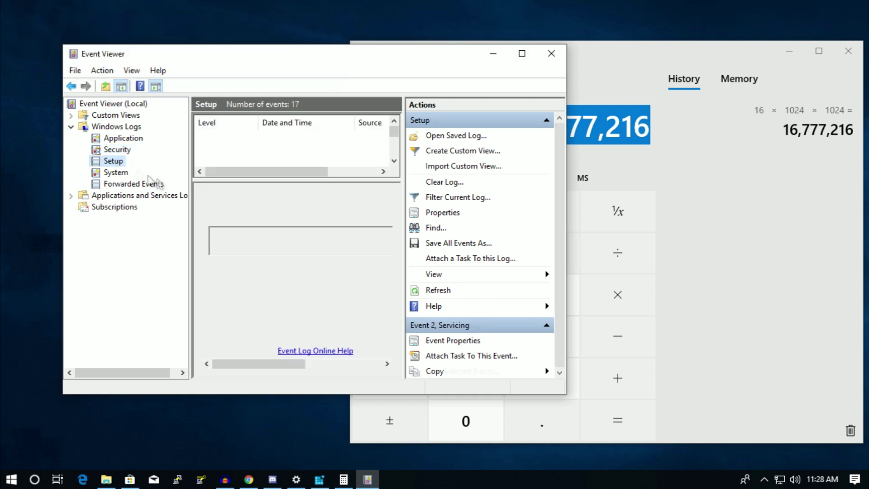
{"action": "left_click", "coordinate": [445, 182]}
{"action": "left_click", "coordinate": [204, 86]}
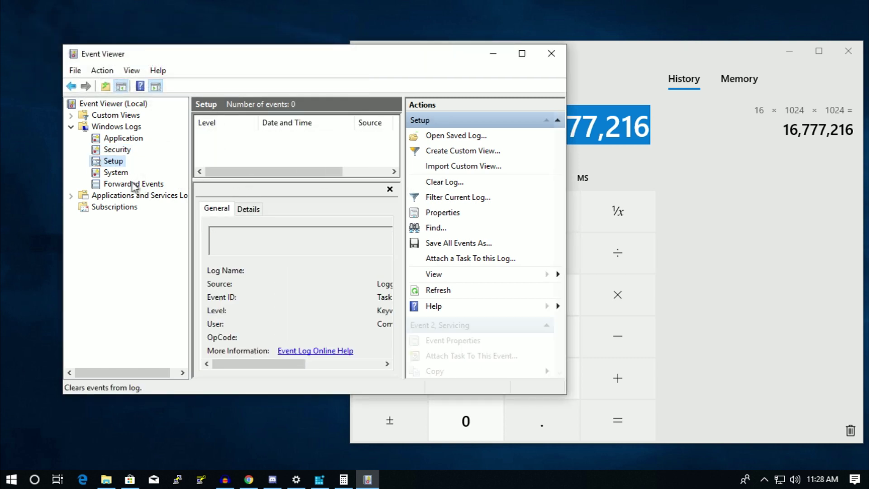
Step: Clear the System and Forwarded Events logs without saving them
{"action": "left_click", "coordinate": [116, 172]}
{"action": "left_click", "coordinate": [445, 182]}
{"action": "left_click", "coordinate": [203, 86]}
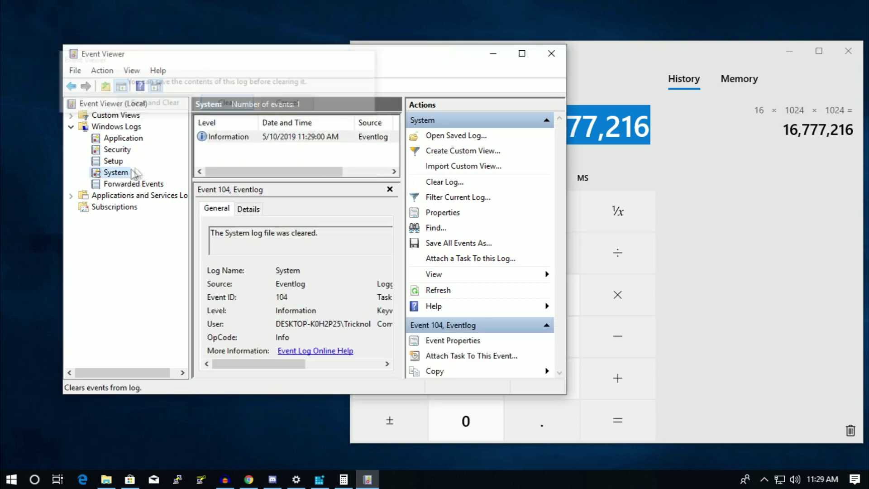
{"action": "left_click", "coordinate": [134, 183]}
{"action": "left_click", "coordinate": [445, 183]}
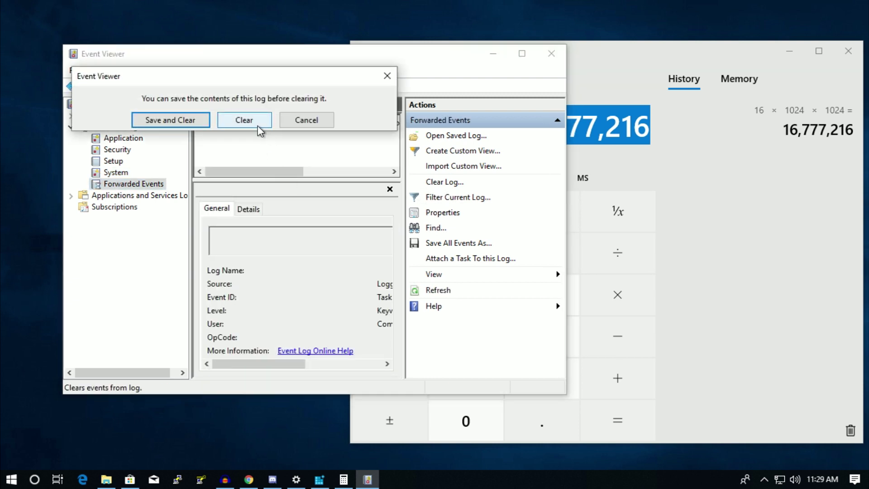
{"action": "left_click", "coordinate": [244, 121]}
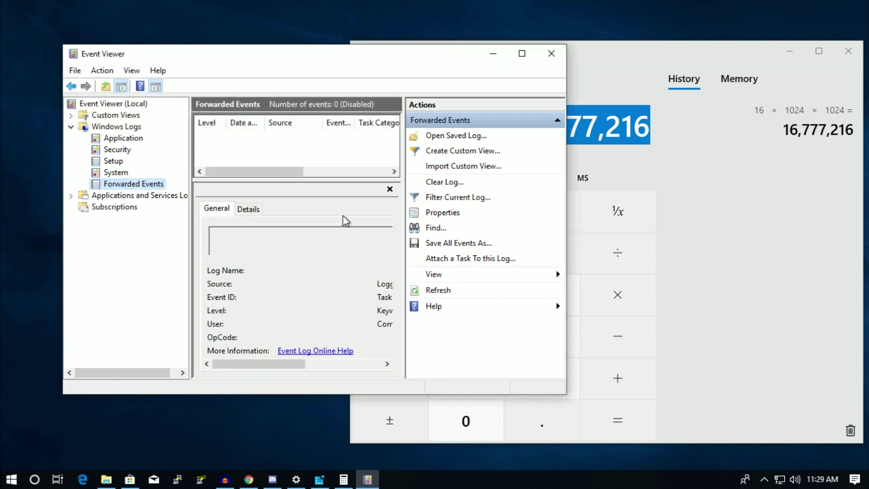